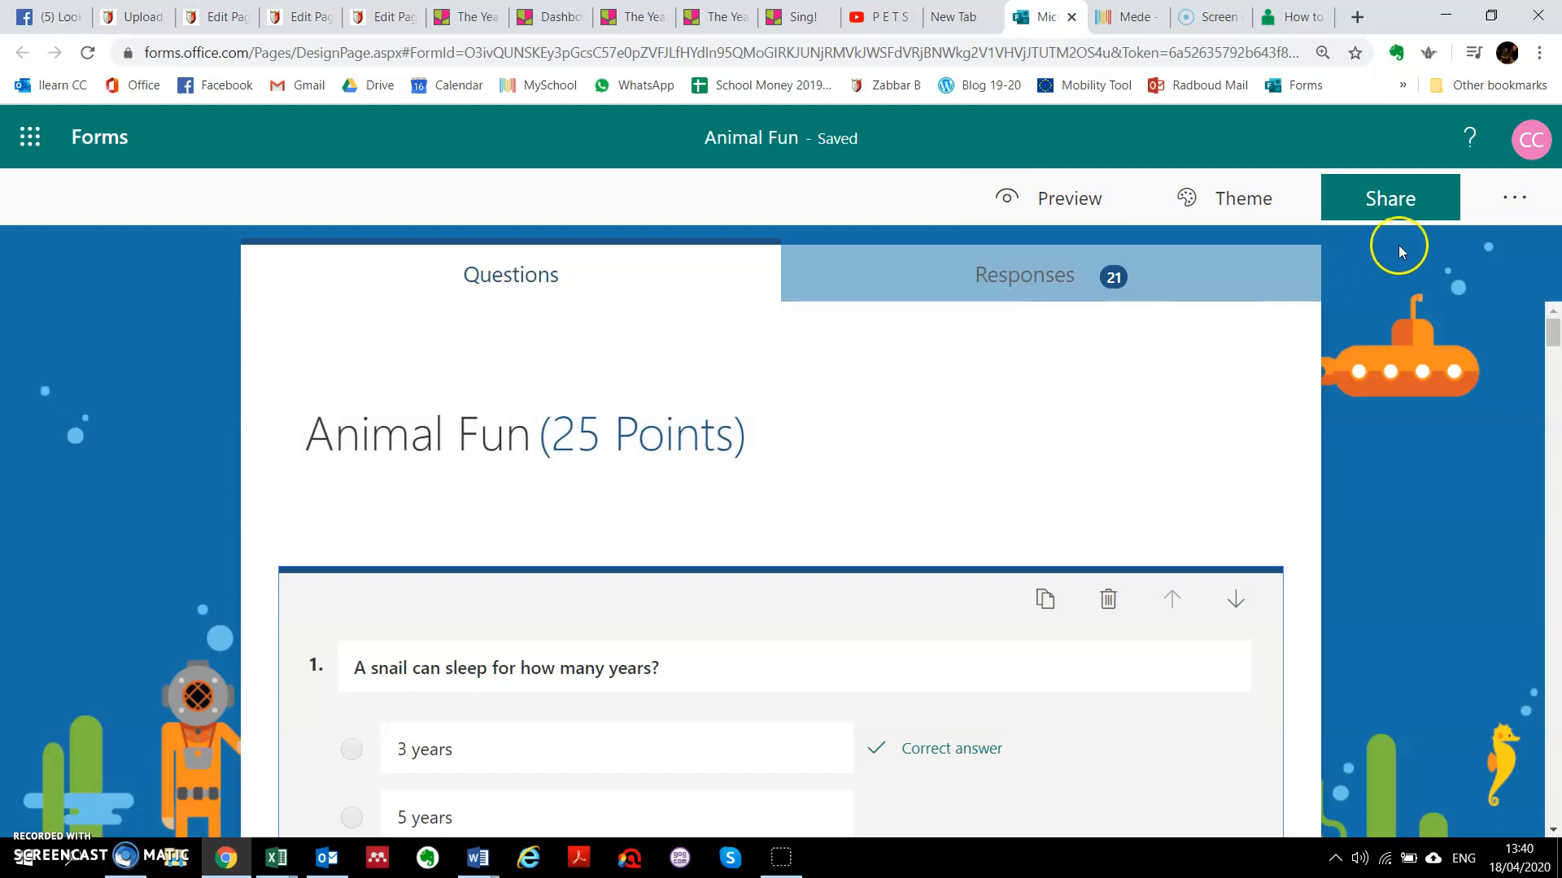
Review the form's sharing options: who can respond, the template link to duplicate, and the collaboration link
click(1404, 206)
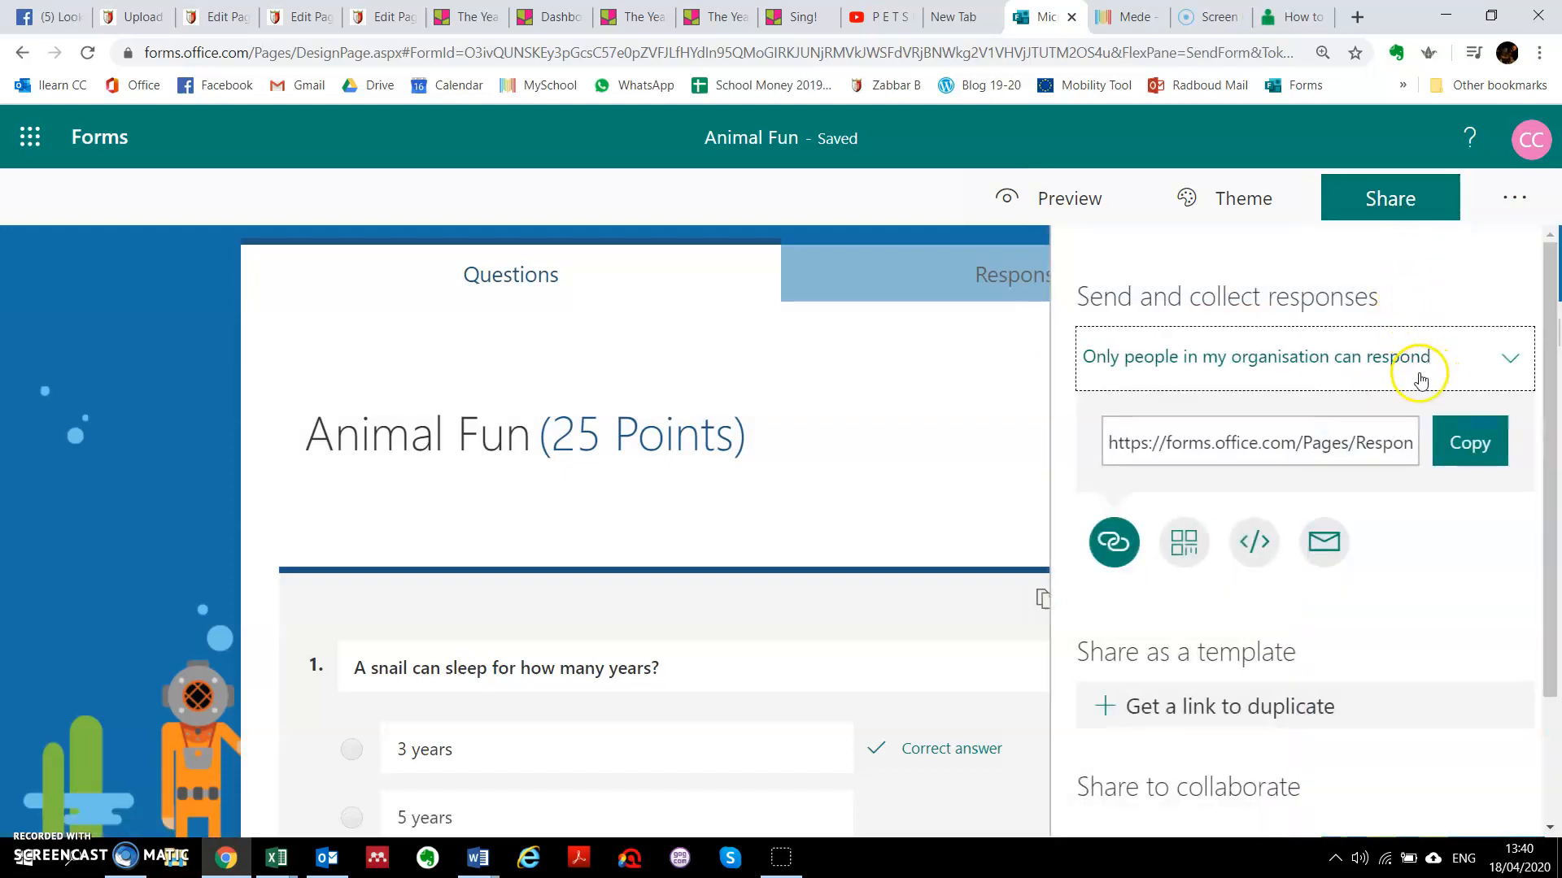
click(1510, 364)
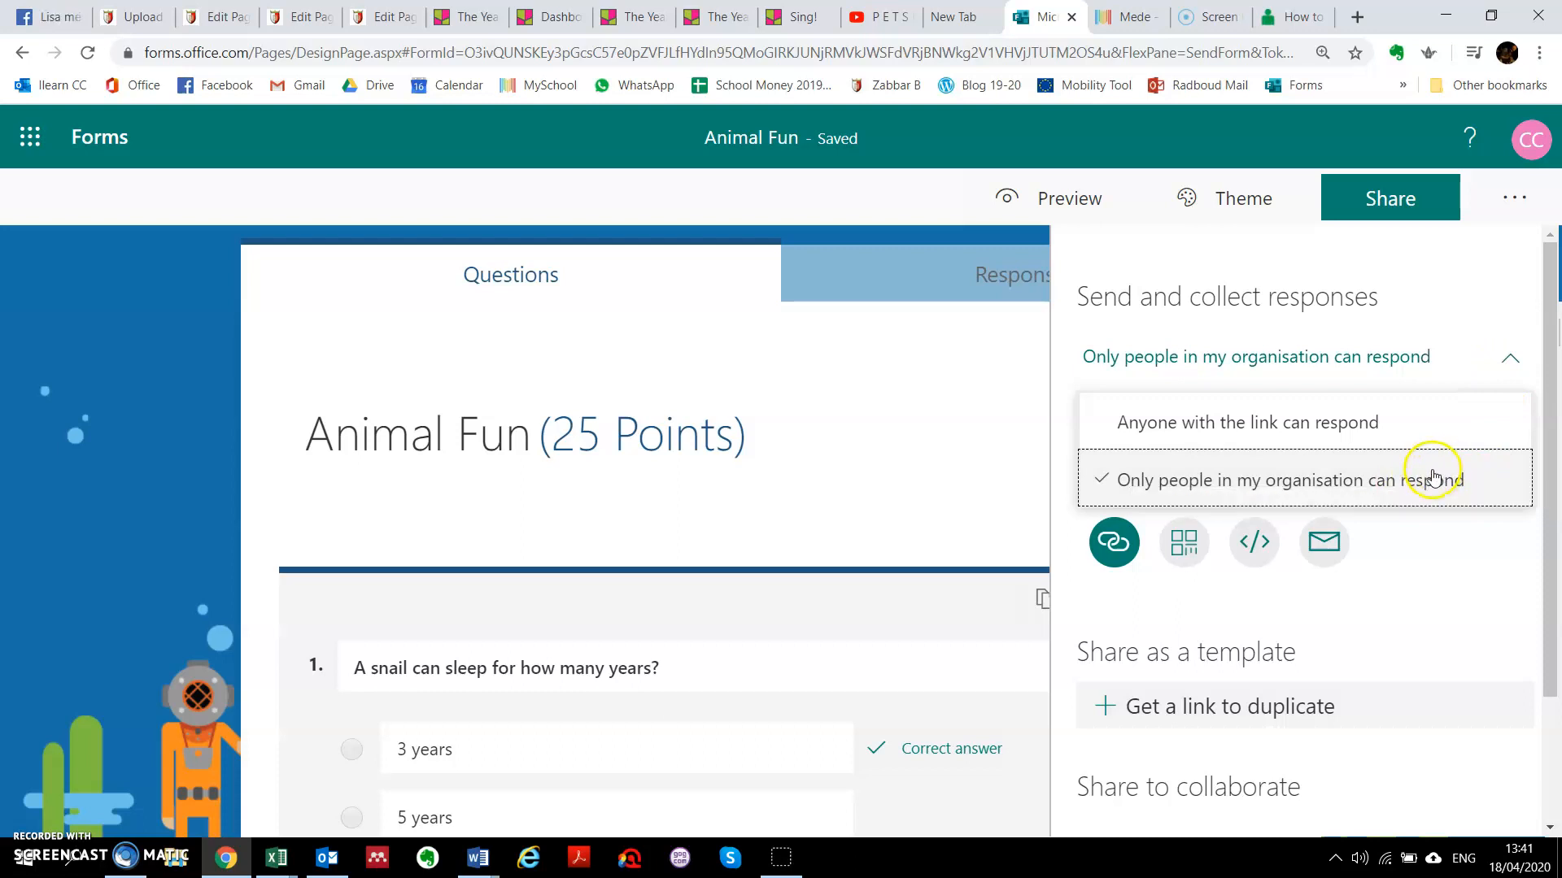
click(1513, 289)
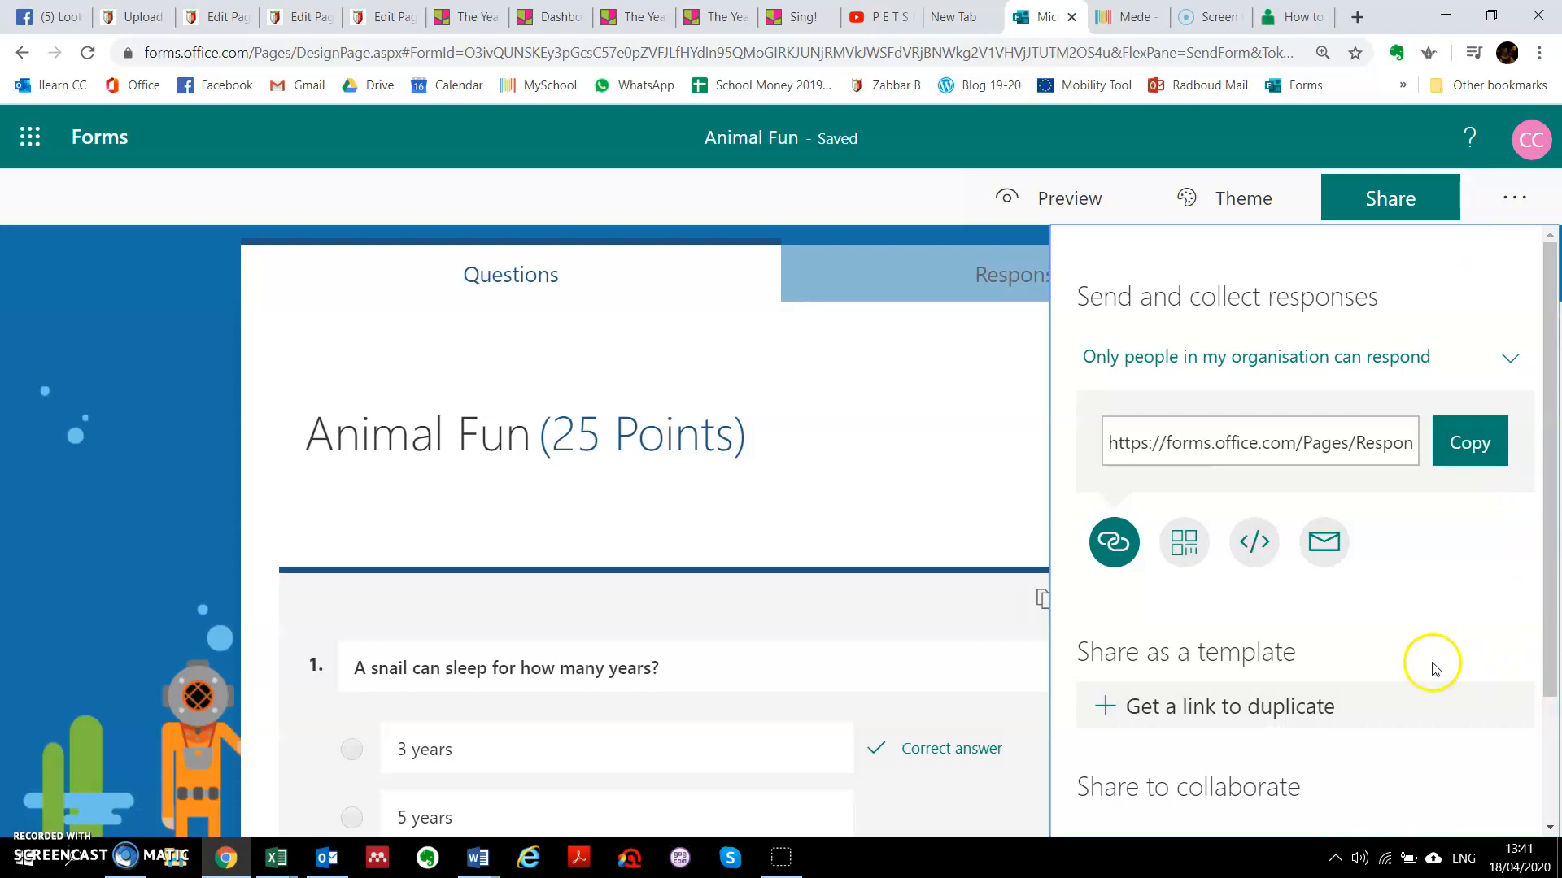
click(1273, 715)
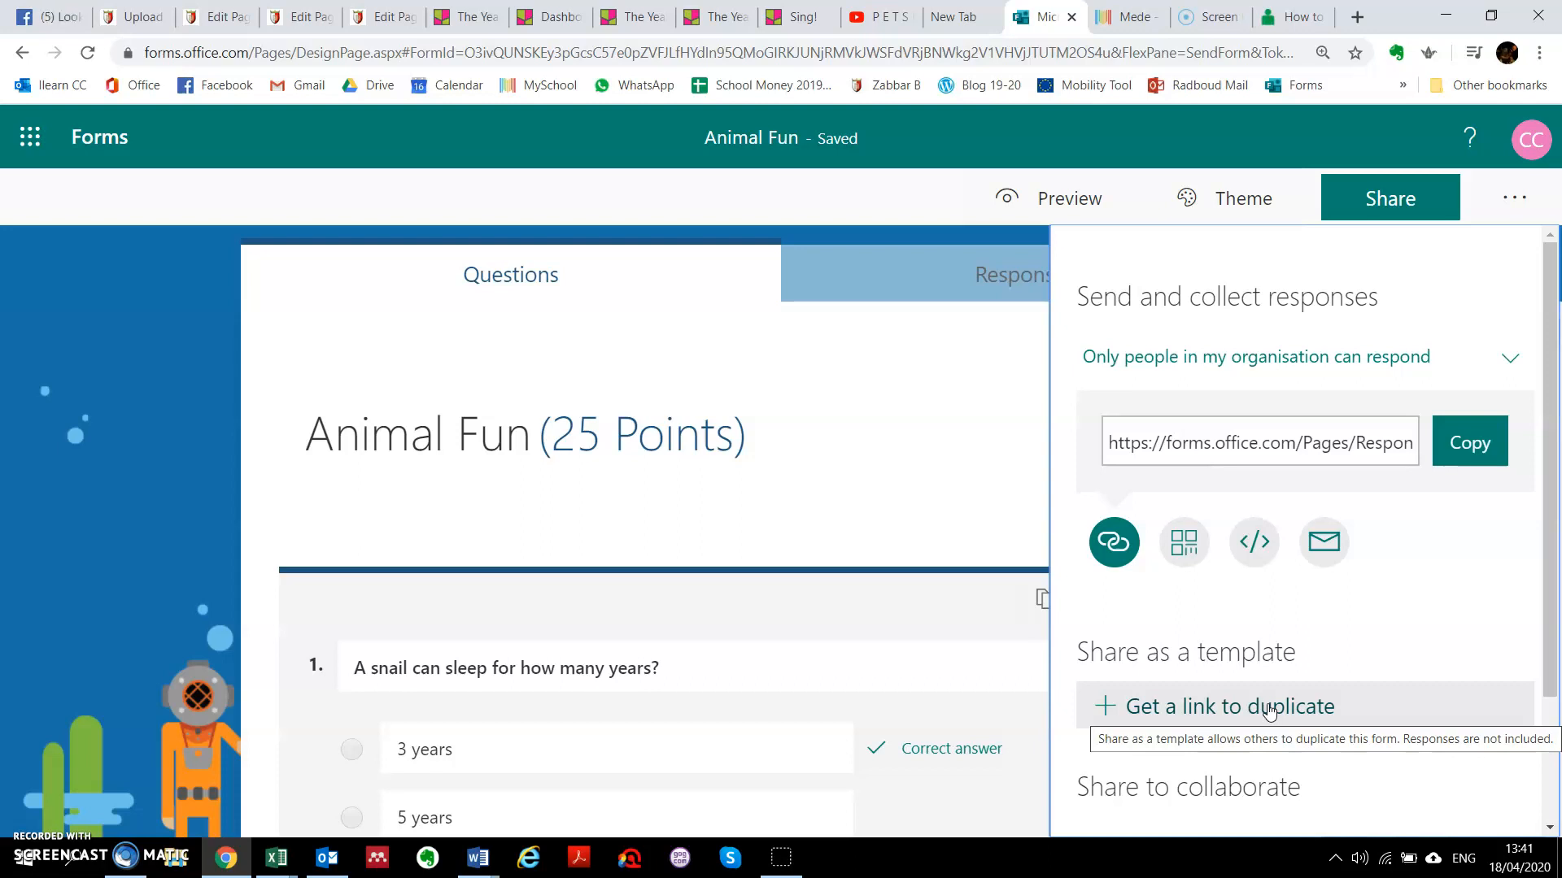
scroll(1304, 682, down, 2)
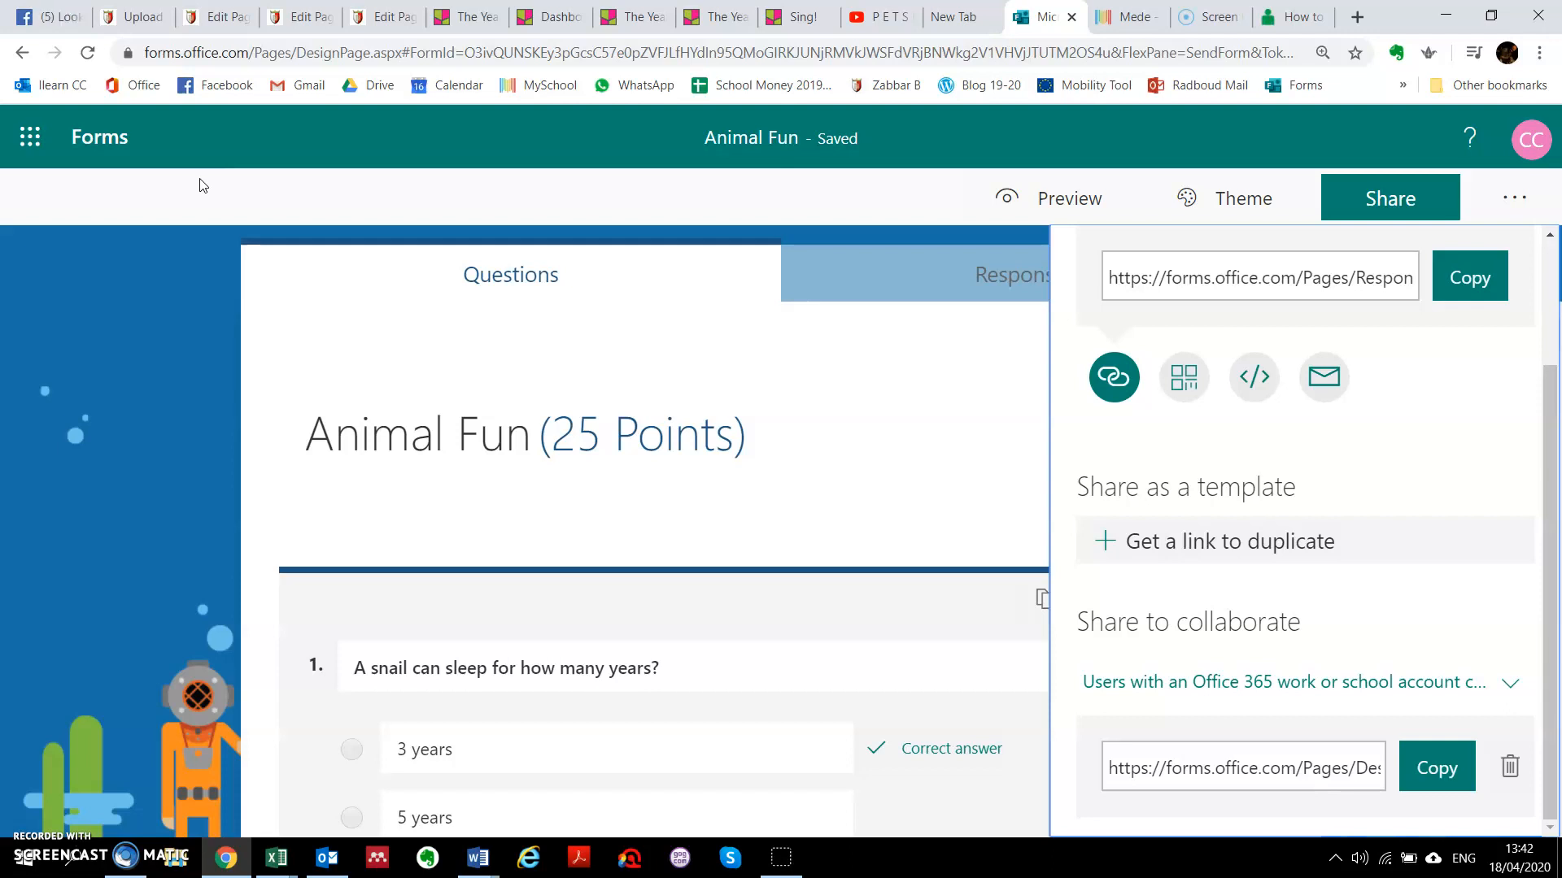
Open the Animal Fun form's title and description fields for editing
click(883, 397)
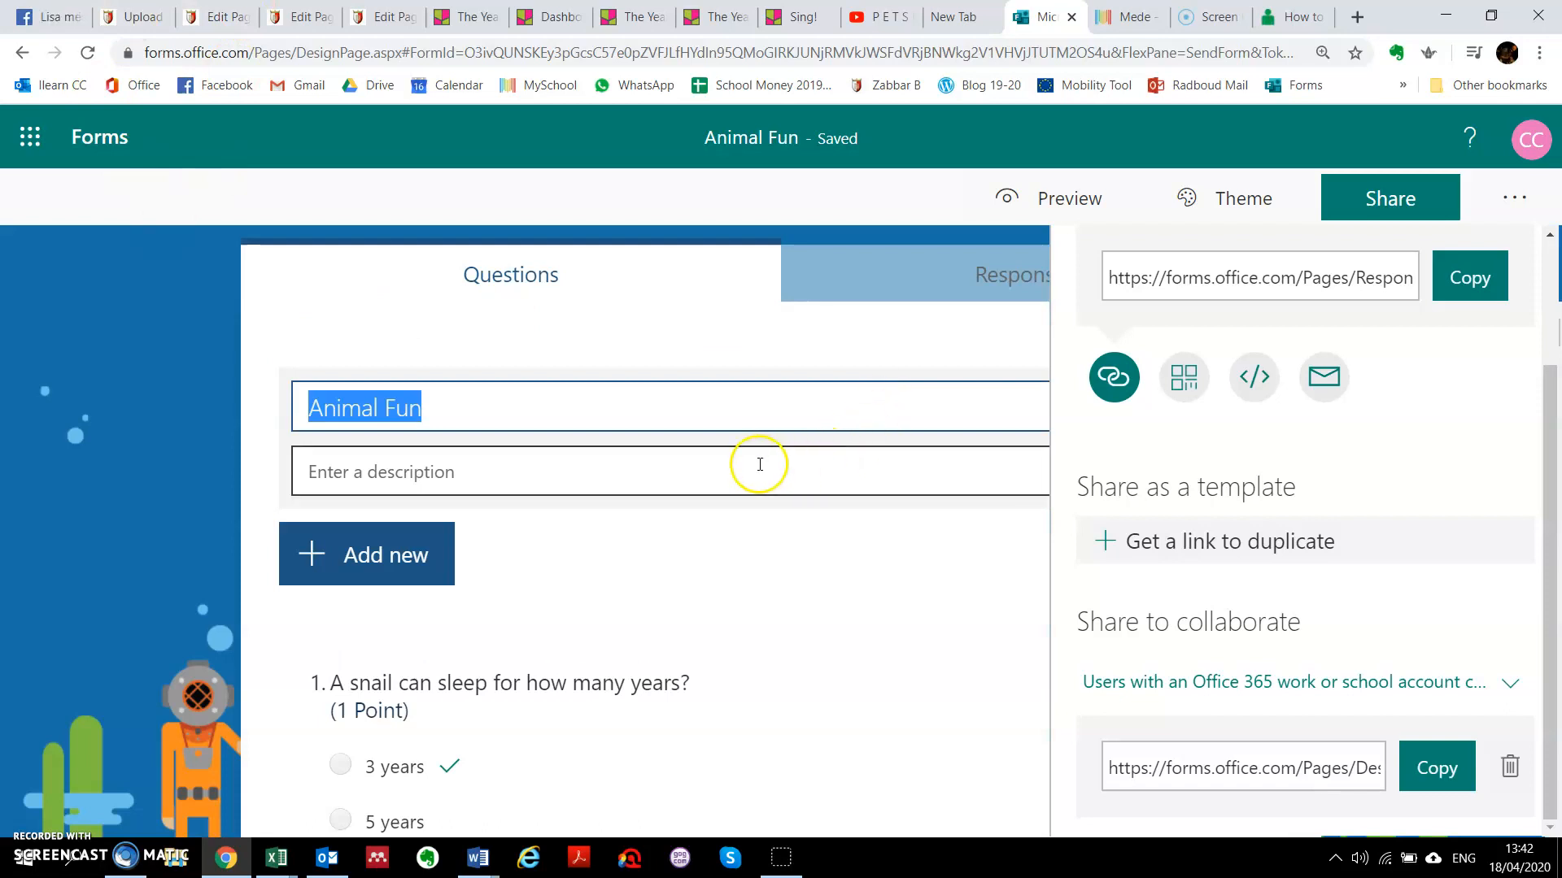
click(758, 464)
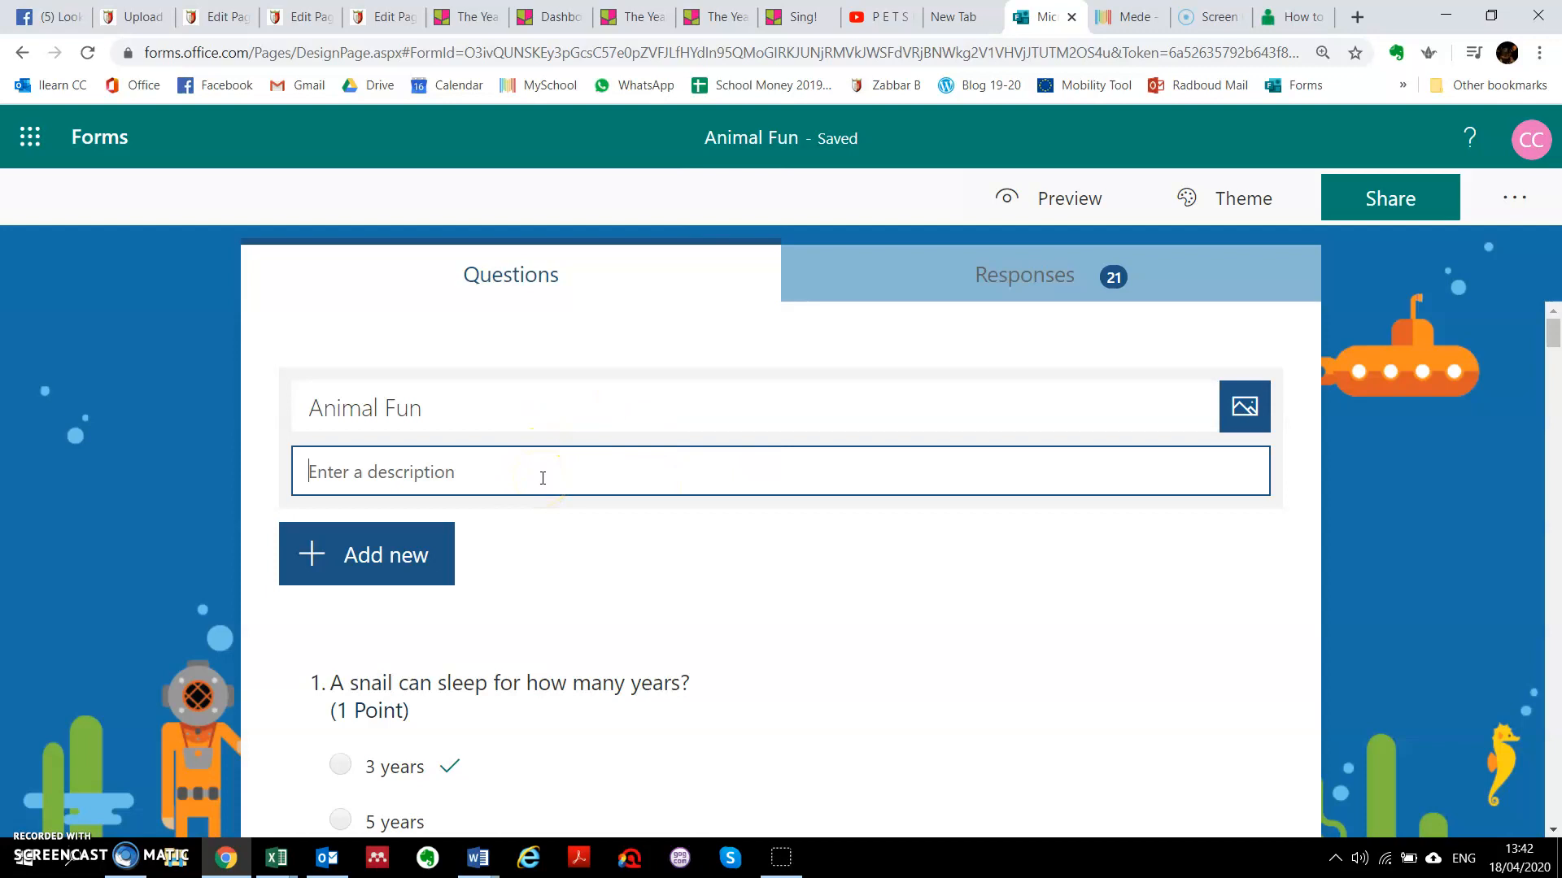
click(599, 509)
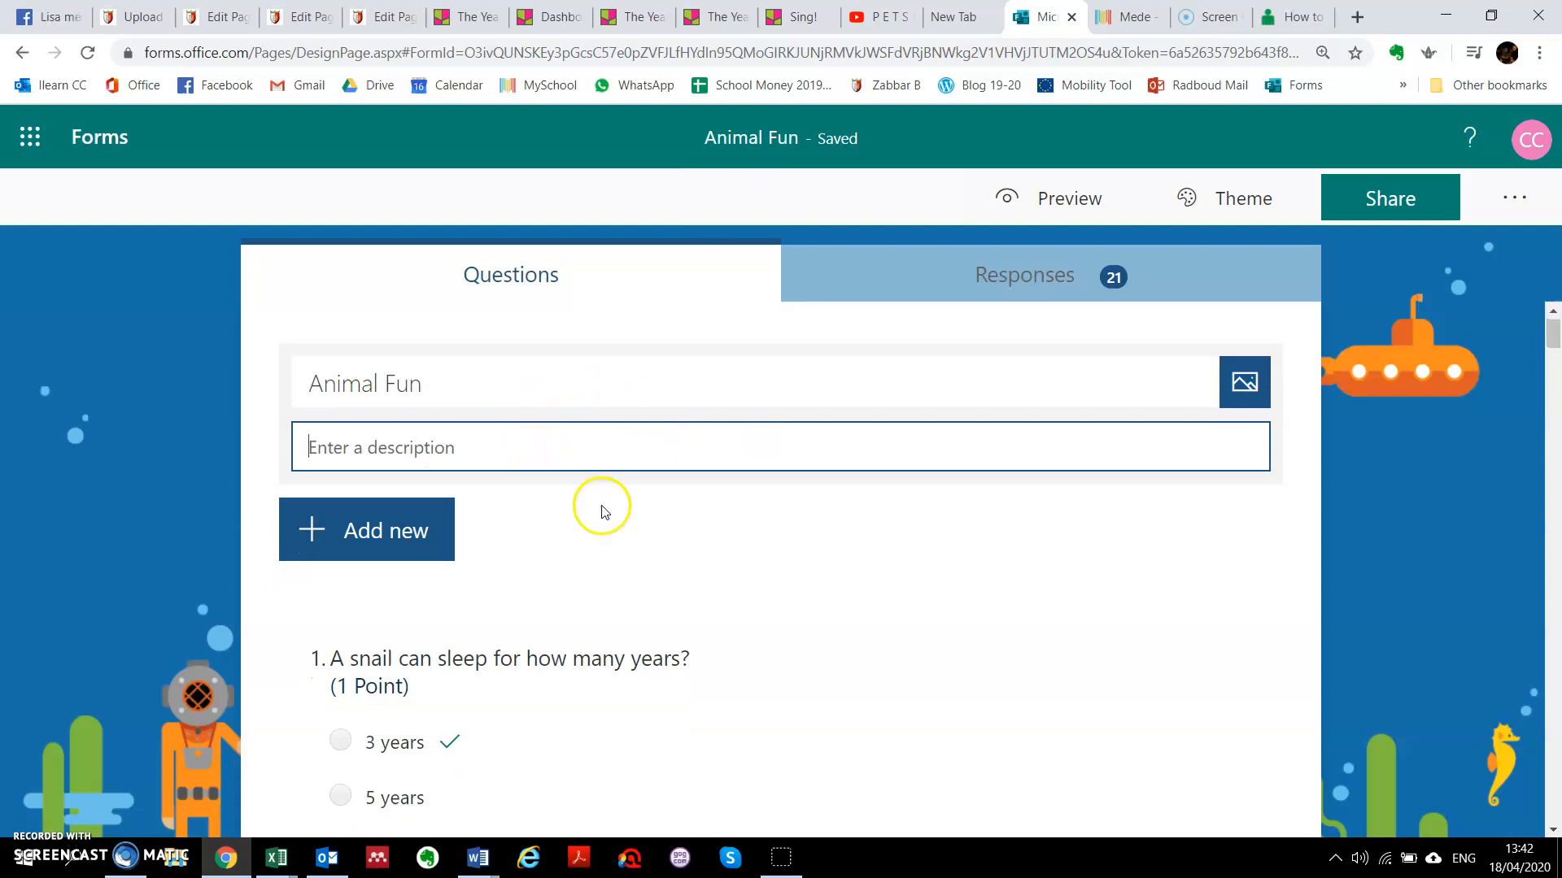
Add an empty subtitle field to question 1, "A snail can sleep for how many years?"
click(725, 583)
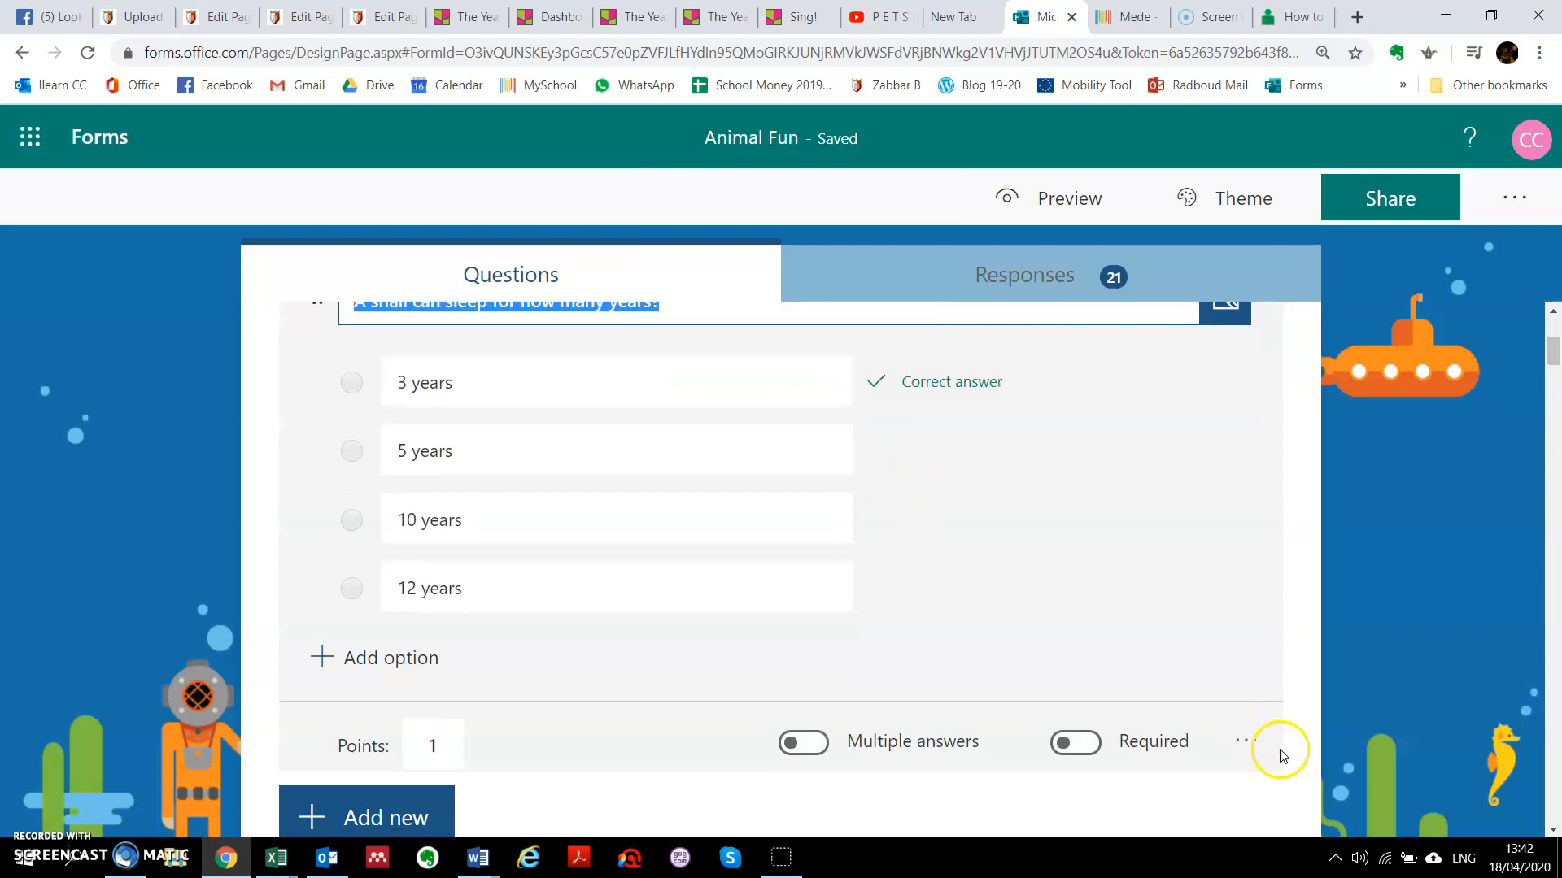
scroll(1220, 683, up, 1)
scroll(1150, 570, down, 1)
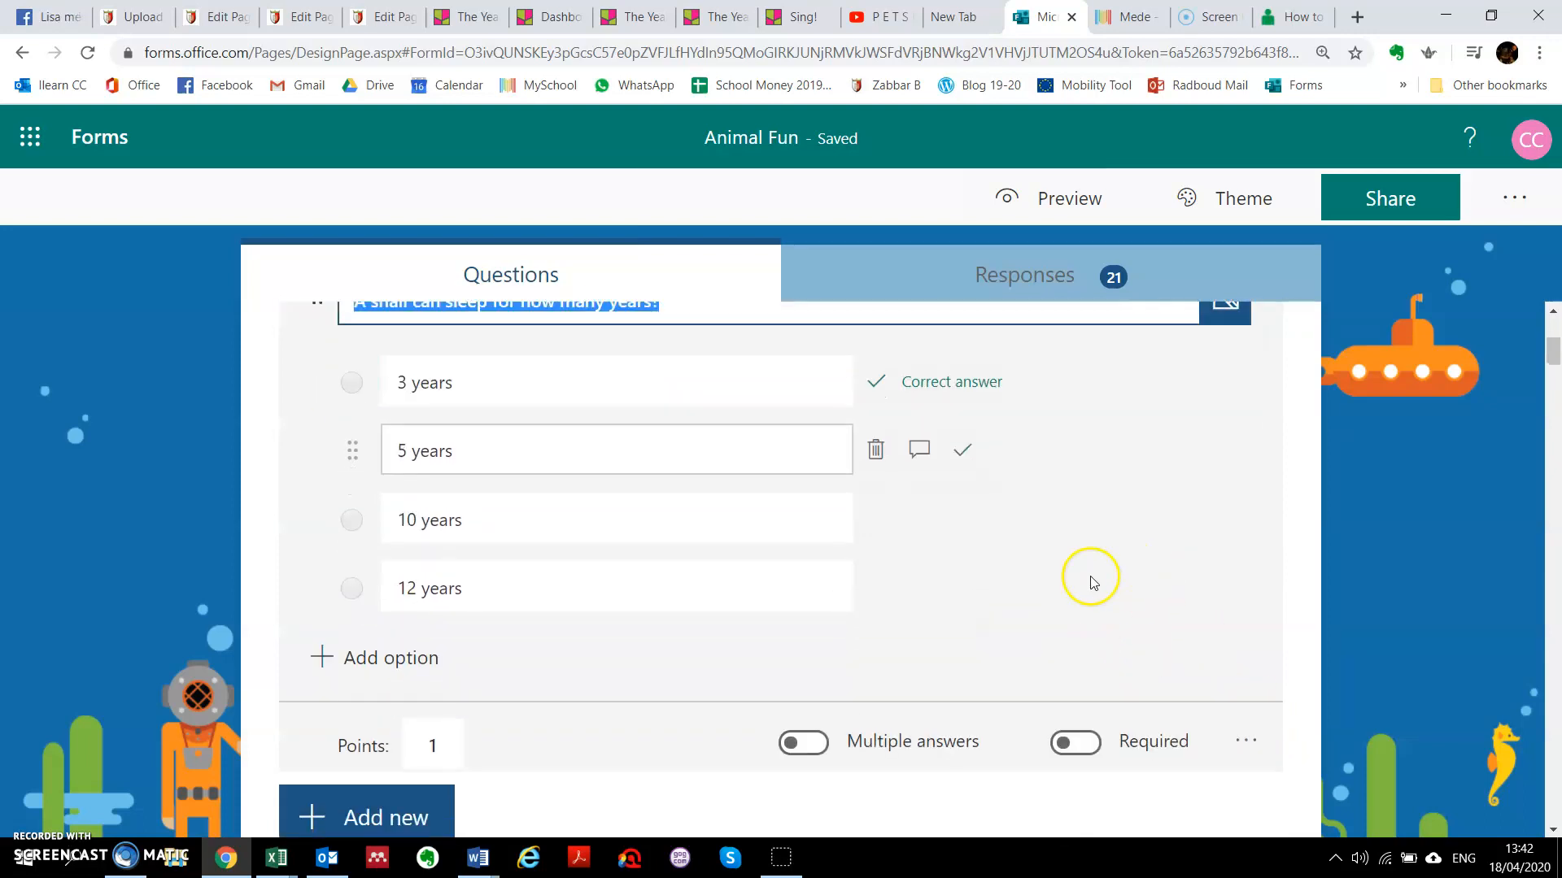
click(1249, 742)
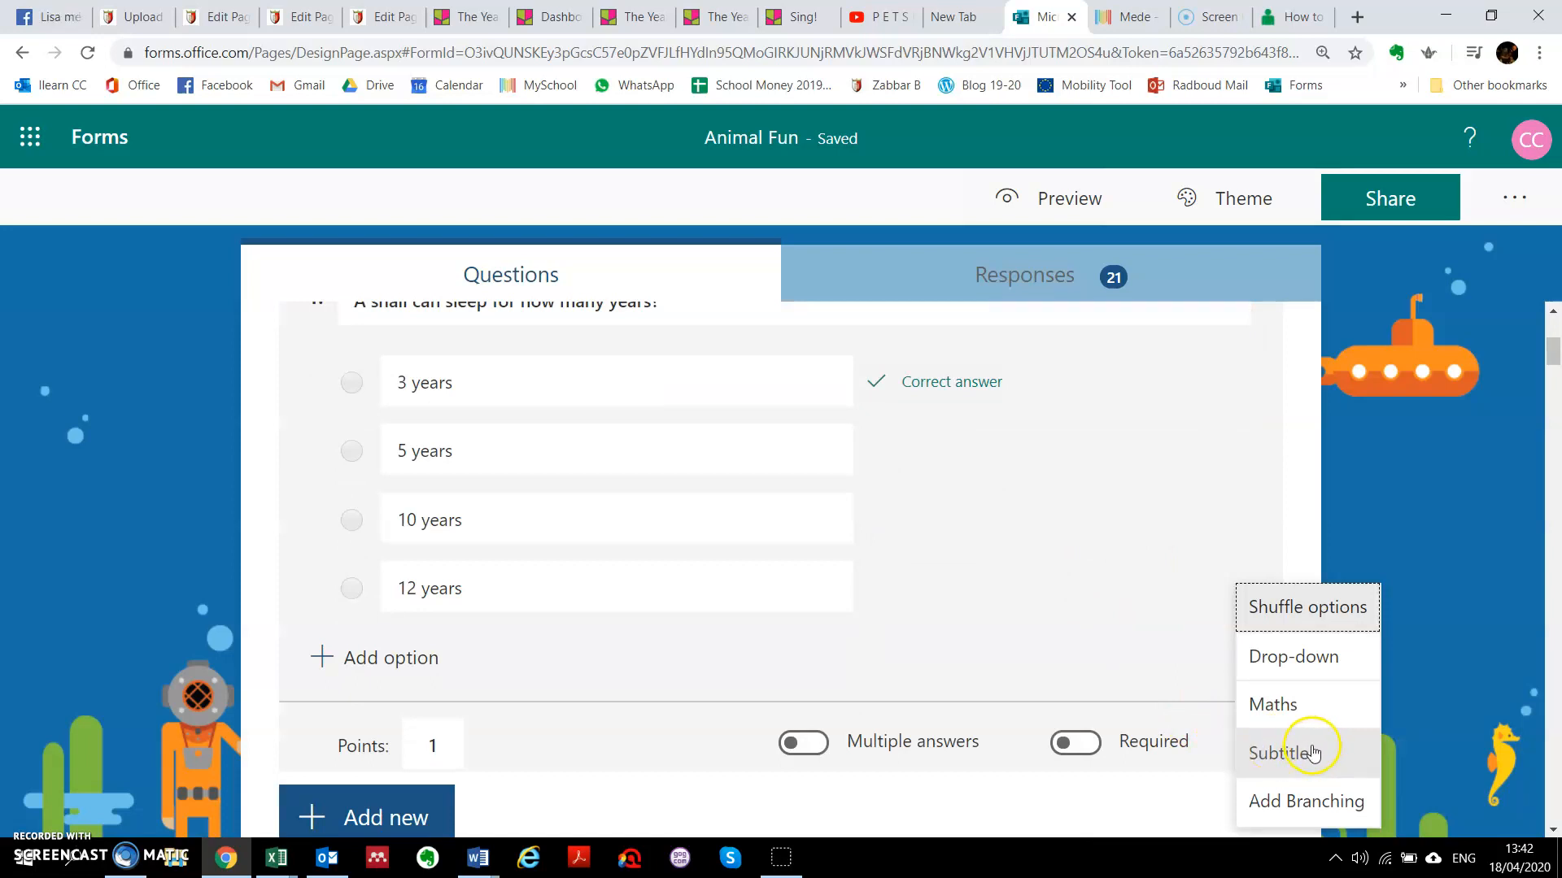
click(1289, 750)
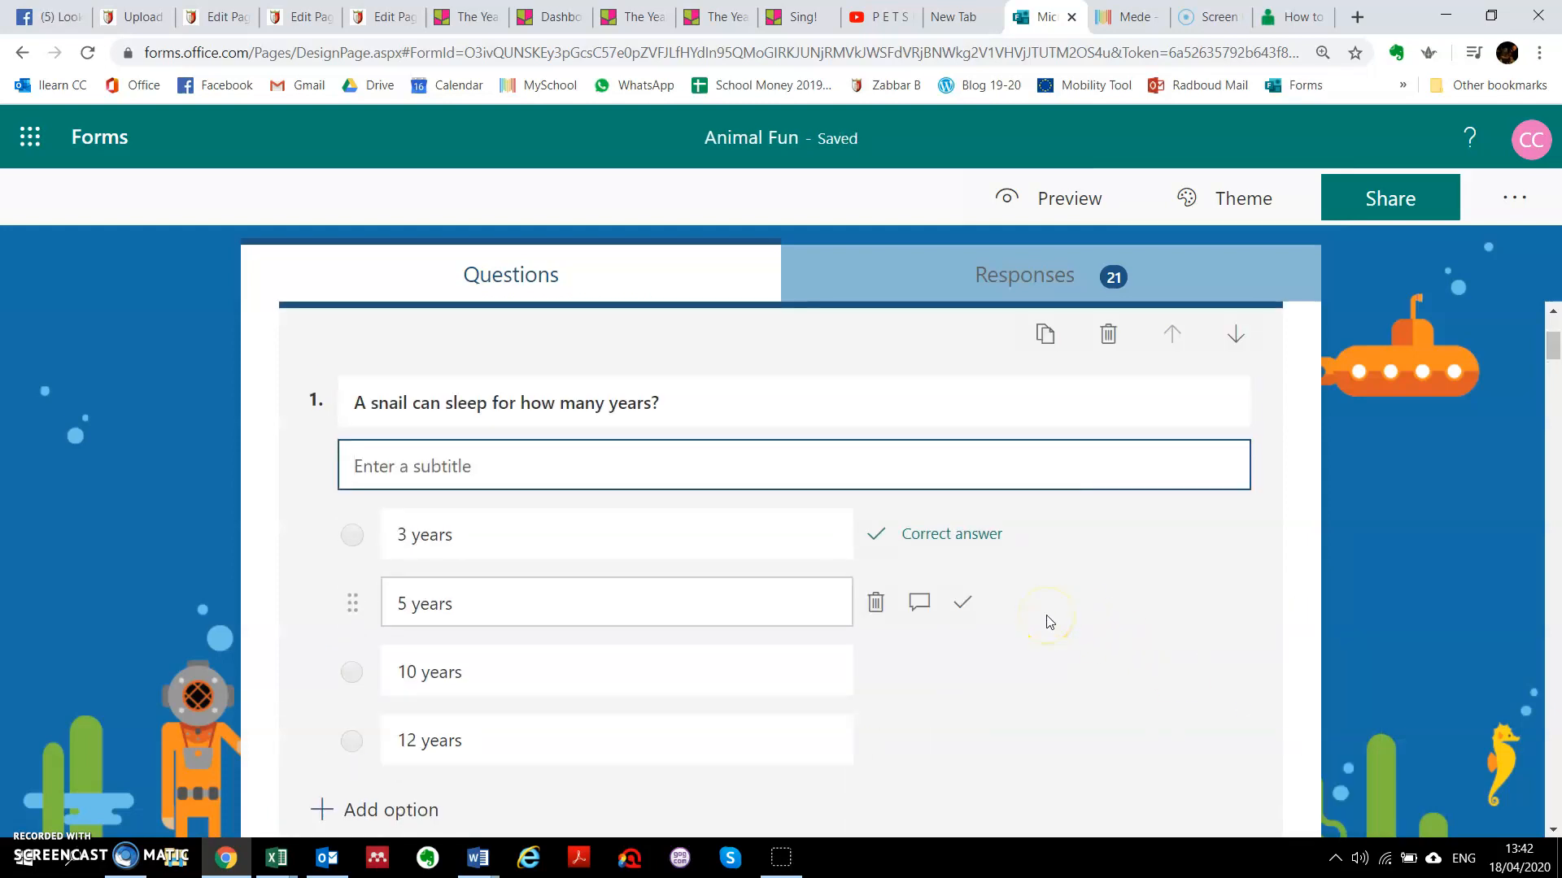
click(812, 516)
click(793, 489)
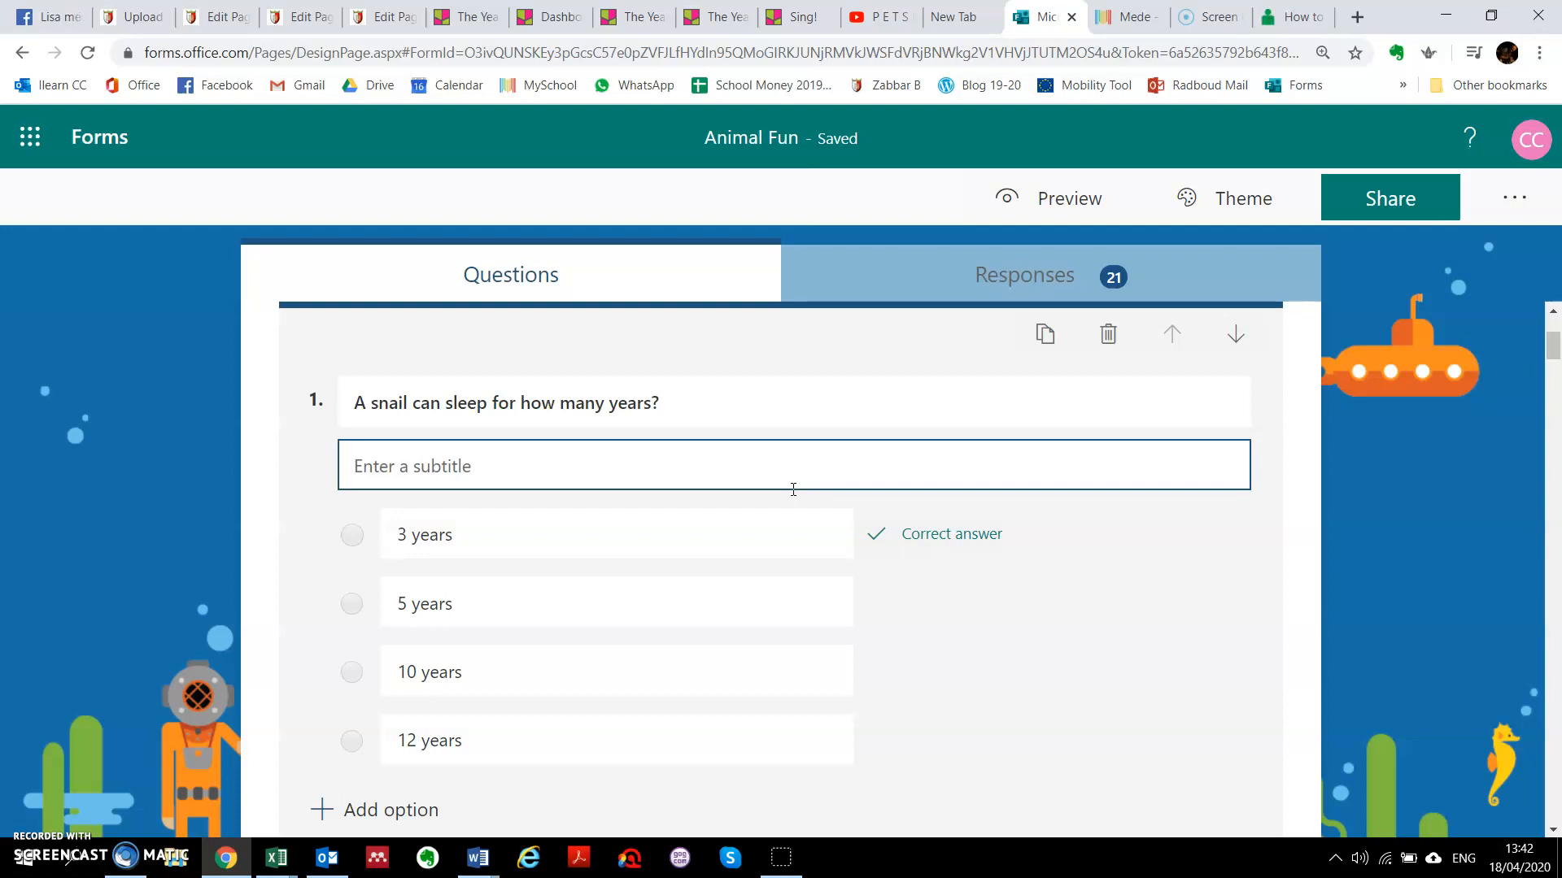
Remove the subtitle field from question 1
scroll(1118, 606, down, 3)
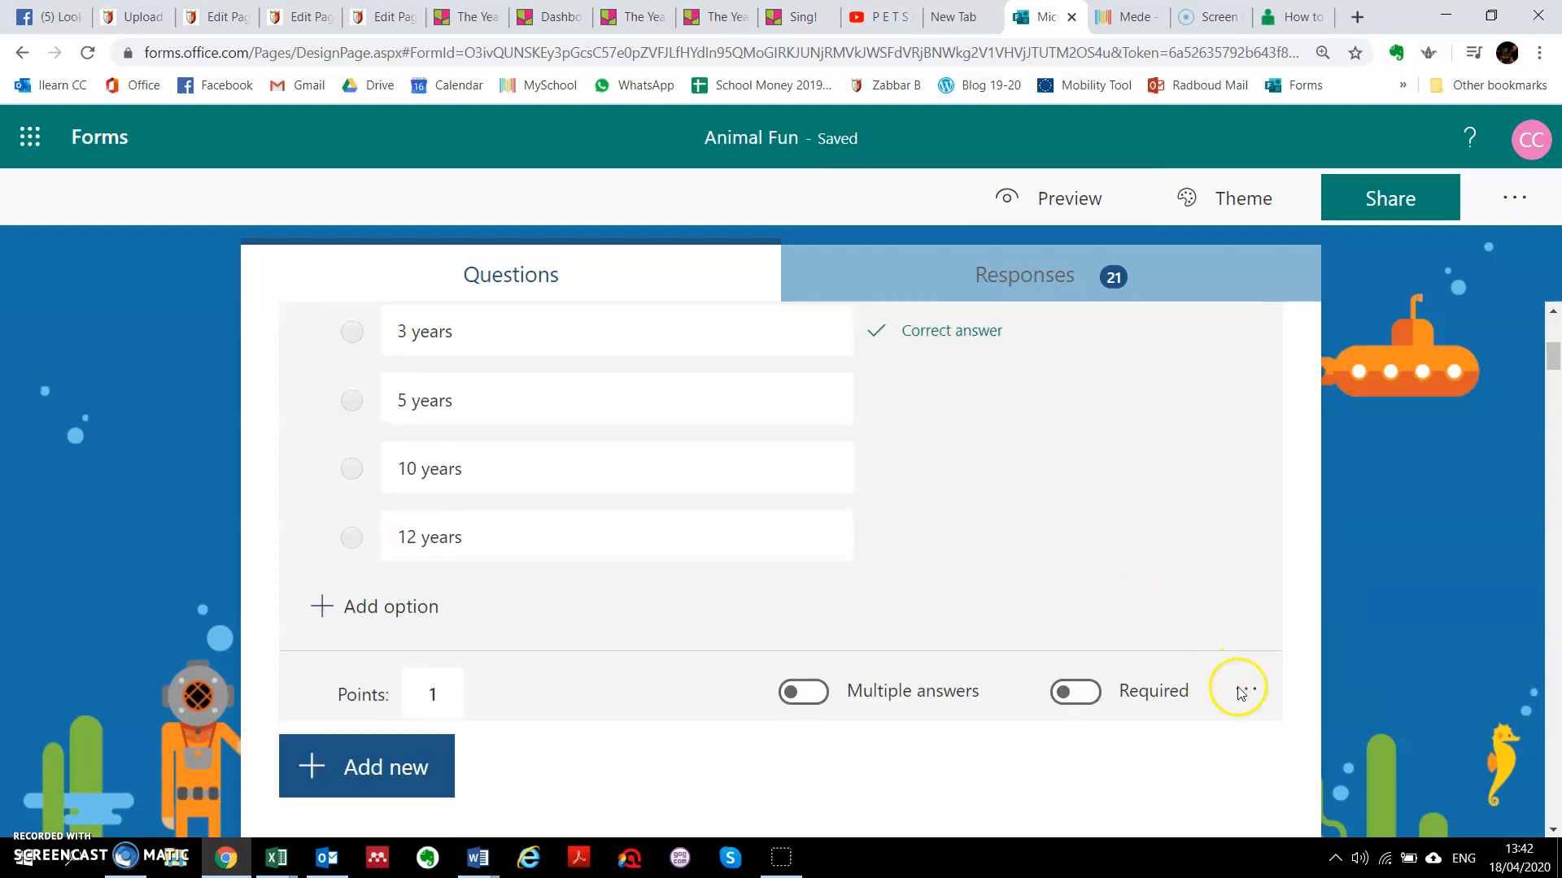
click(1248, 691)
click(1307, 744)
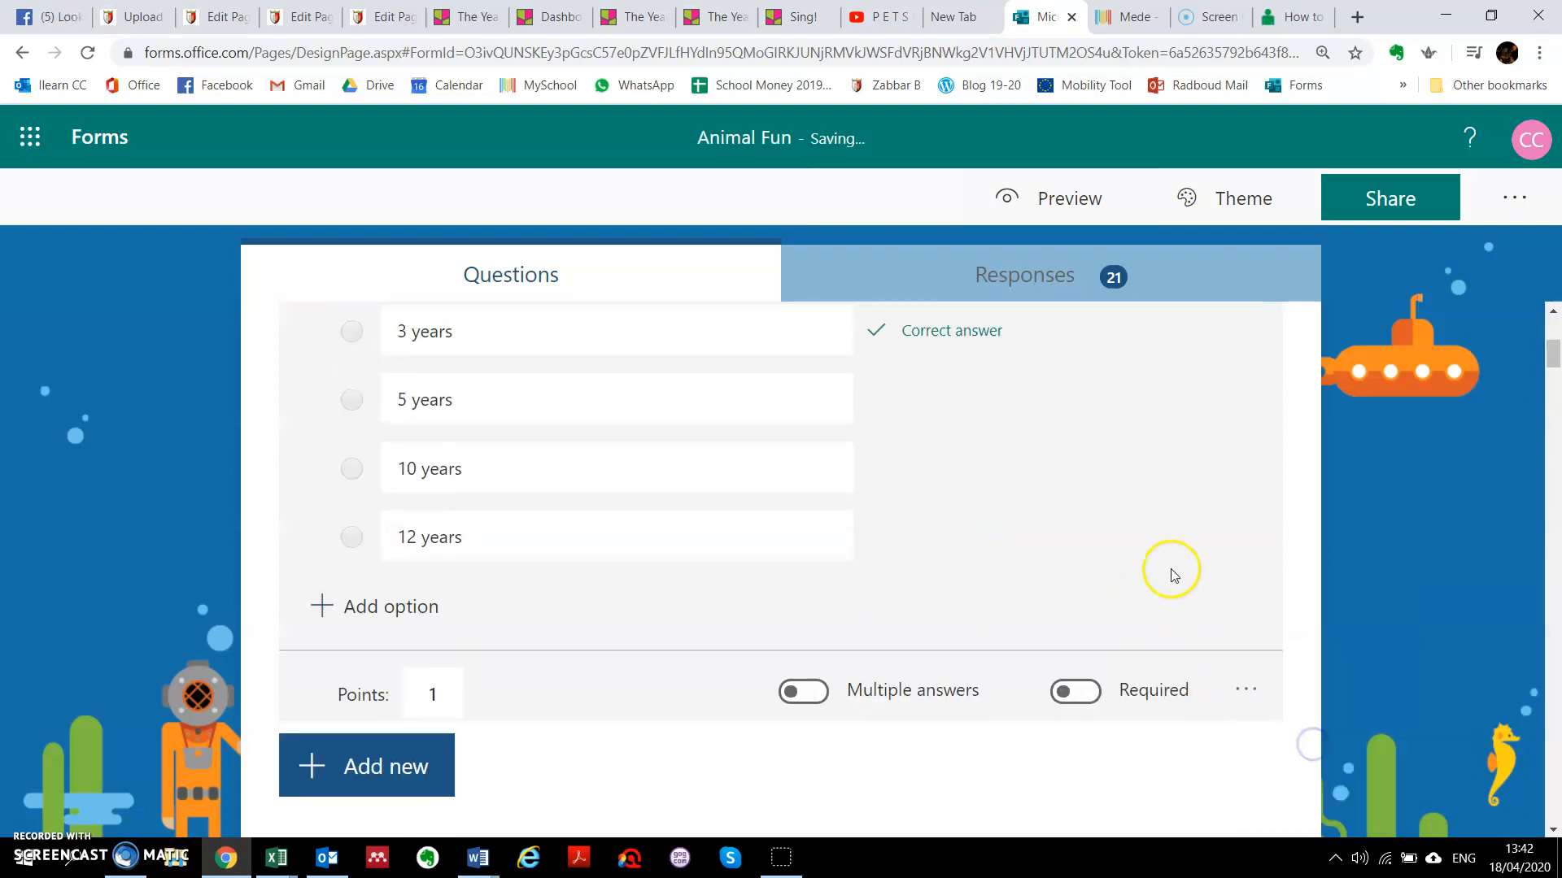
Add a new section after question 25, "How many hearts does an octopus have?"
scroll(1173, 574, up, 3)
scroll(1173, 574, down, 10)
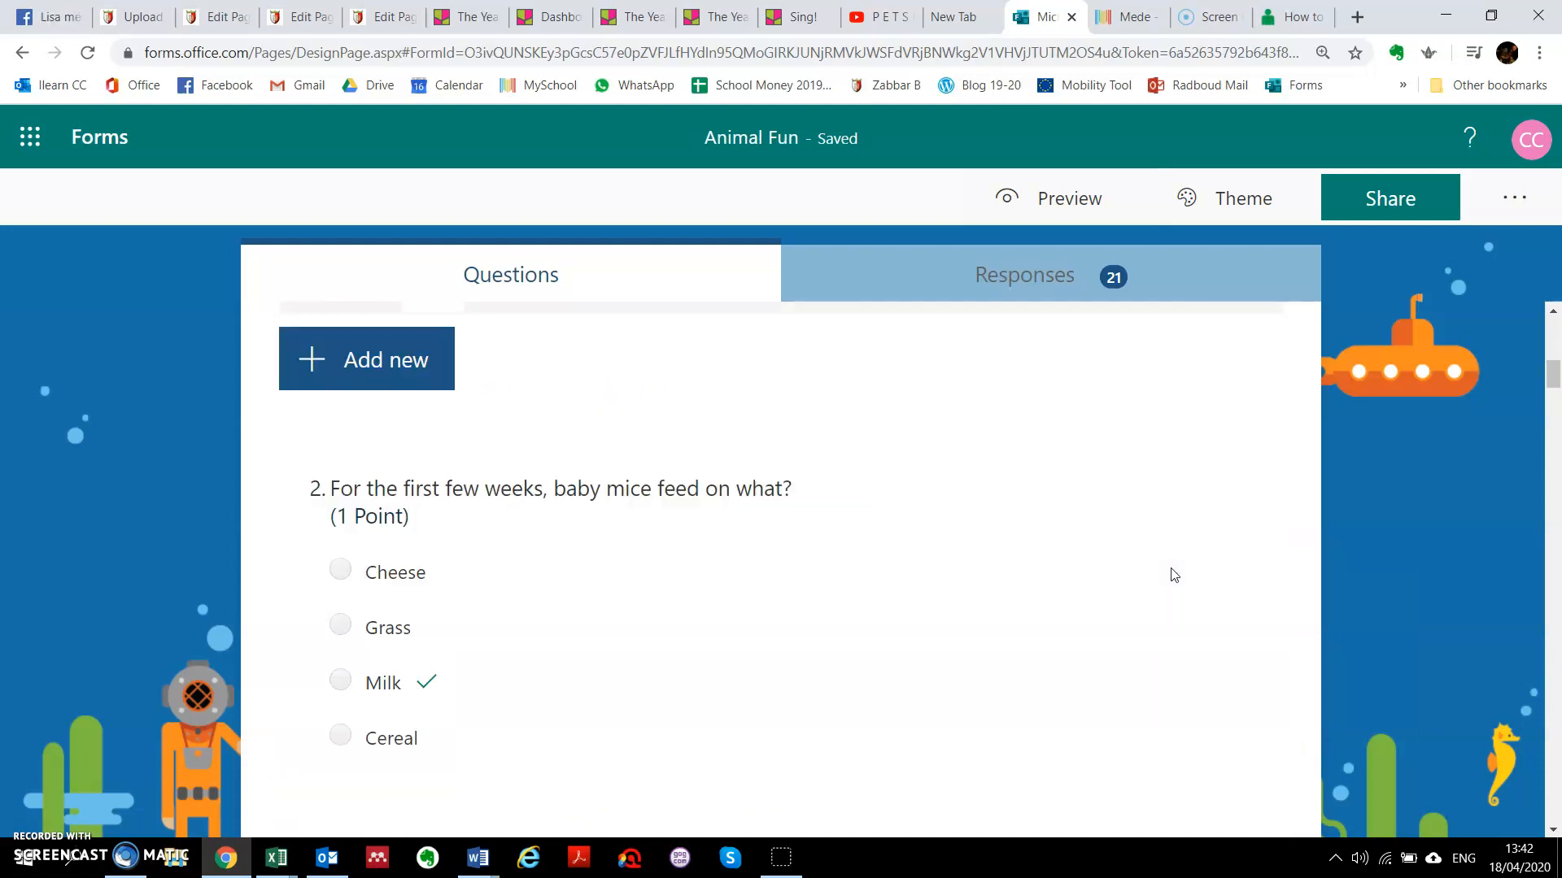
scroll(1173, 575, down, 8)
click(1159, 566)
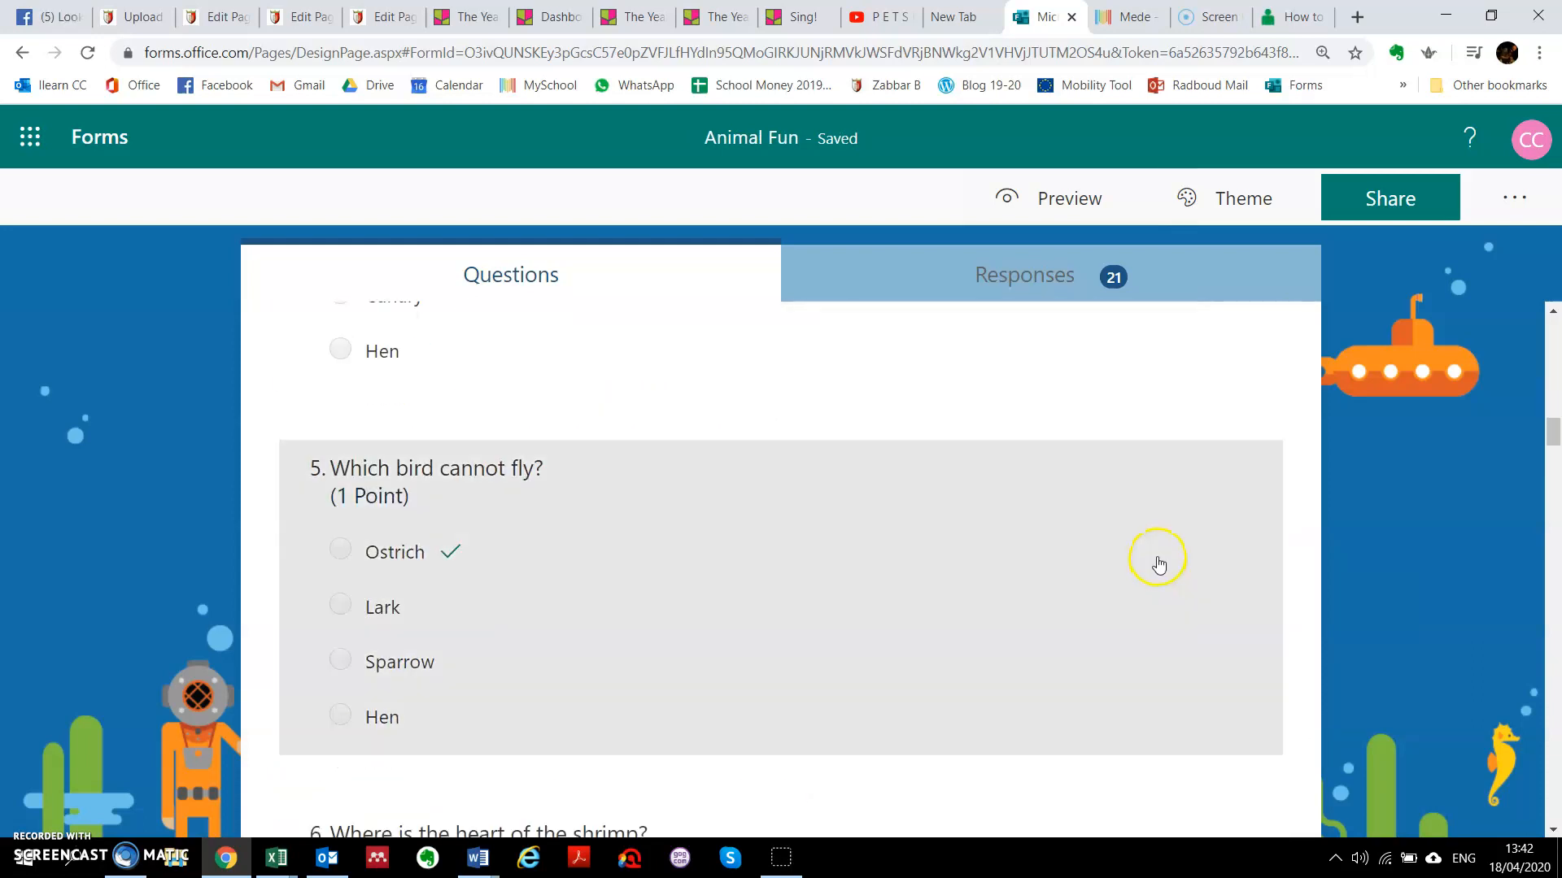
scroll(1159, 565, down, 20)
scroll(1164, 542, down, 20)
scroll(1166, 538, down, 20)
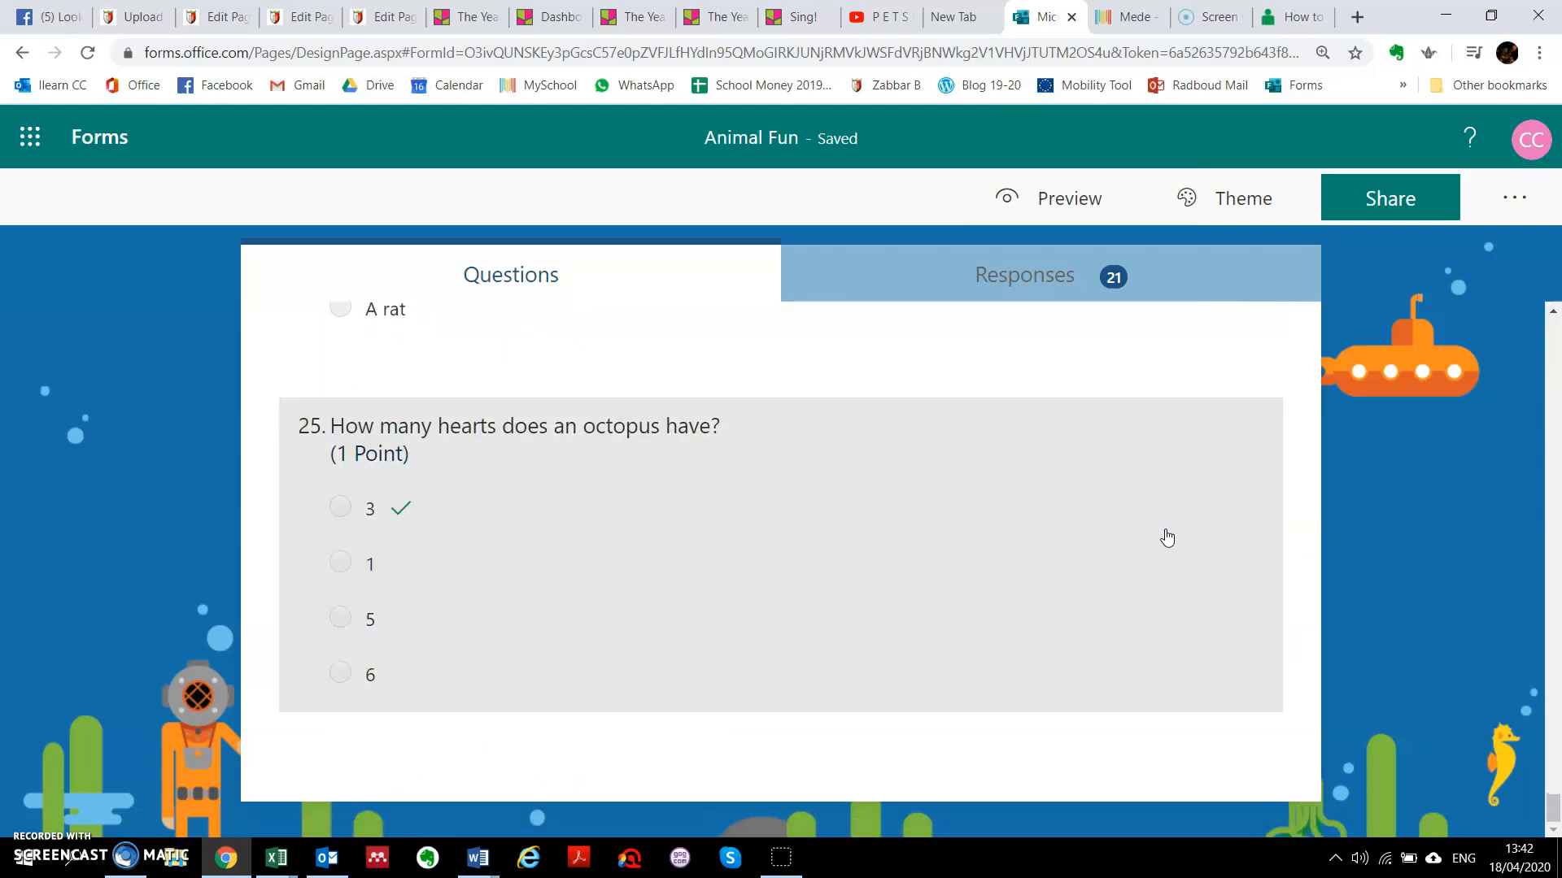
click(1066, 675)
click(1065, 675)
scroll(1108, 661, down, 4)
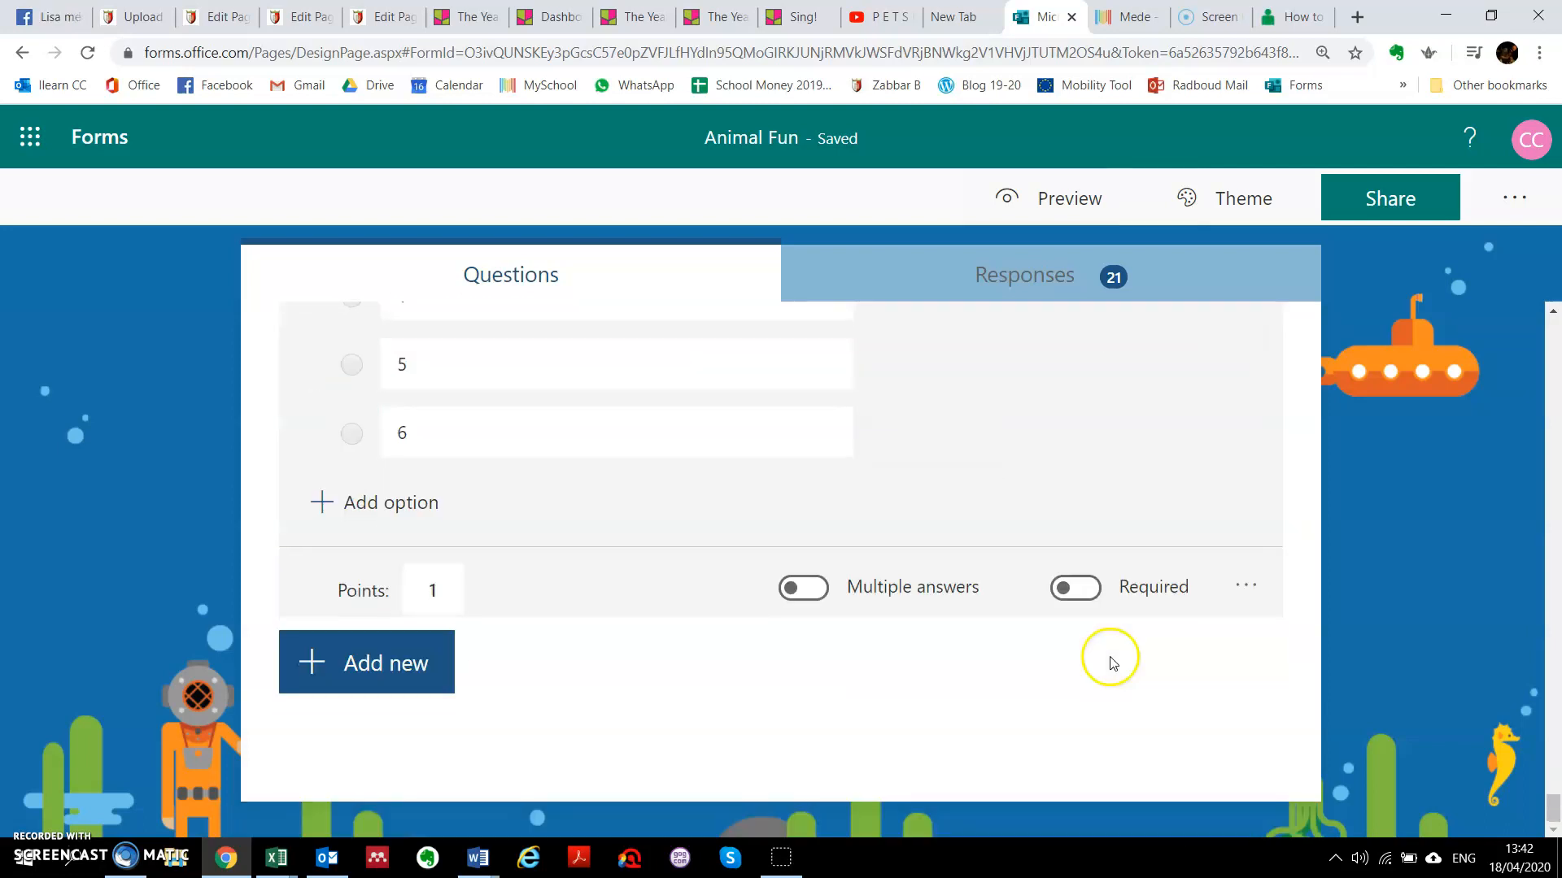
click(407, 658)
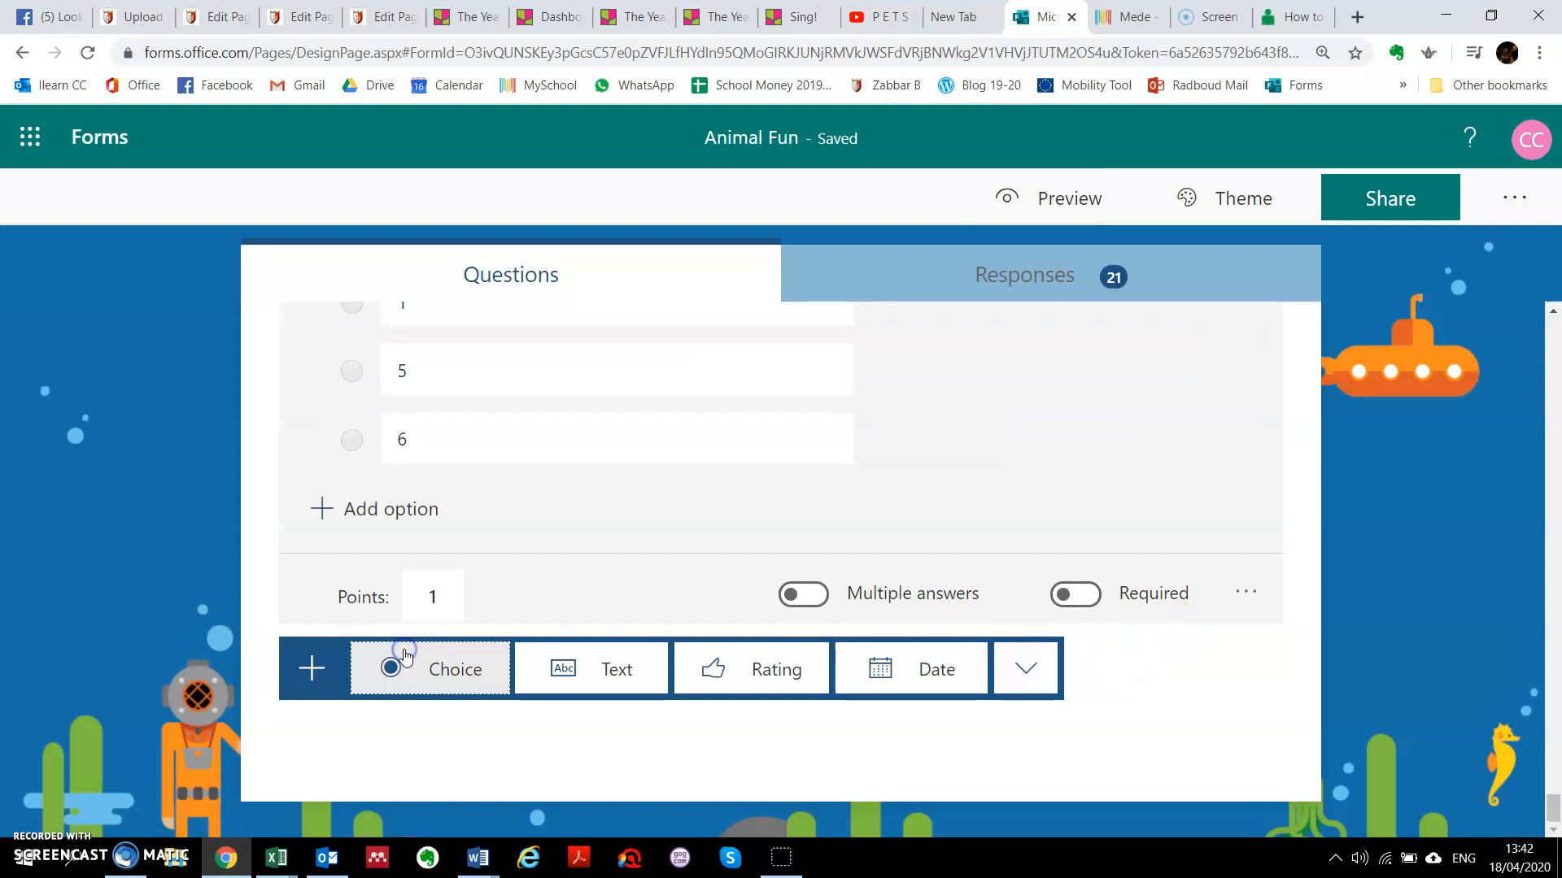
click(1032, 669)
mouse_move(1039, 682)
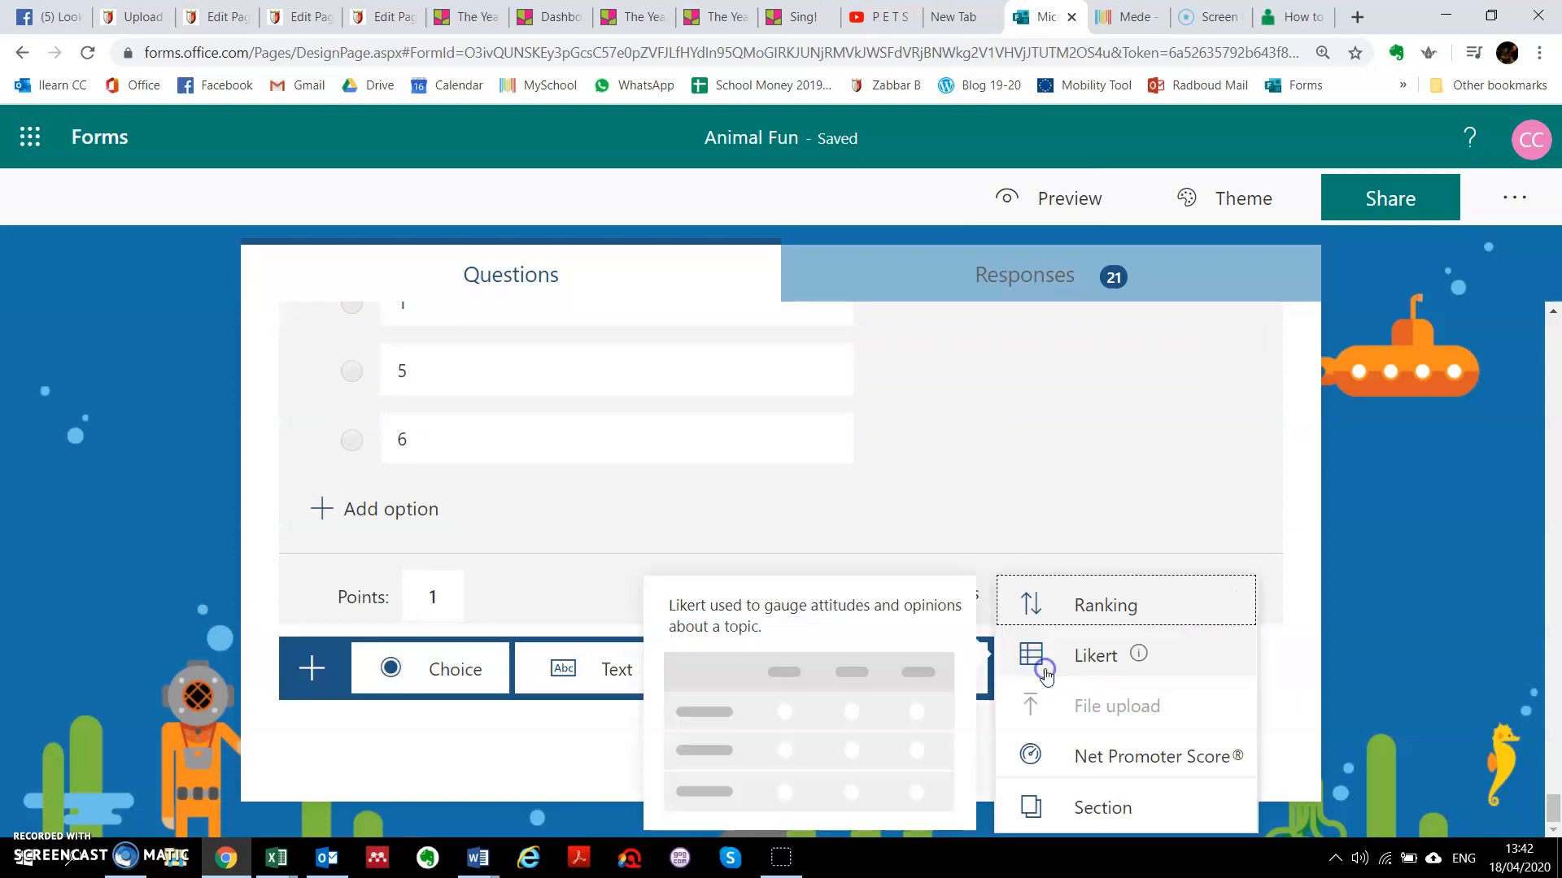
click(1140, 813)
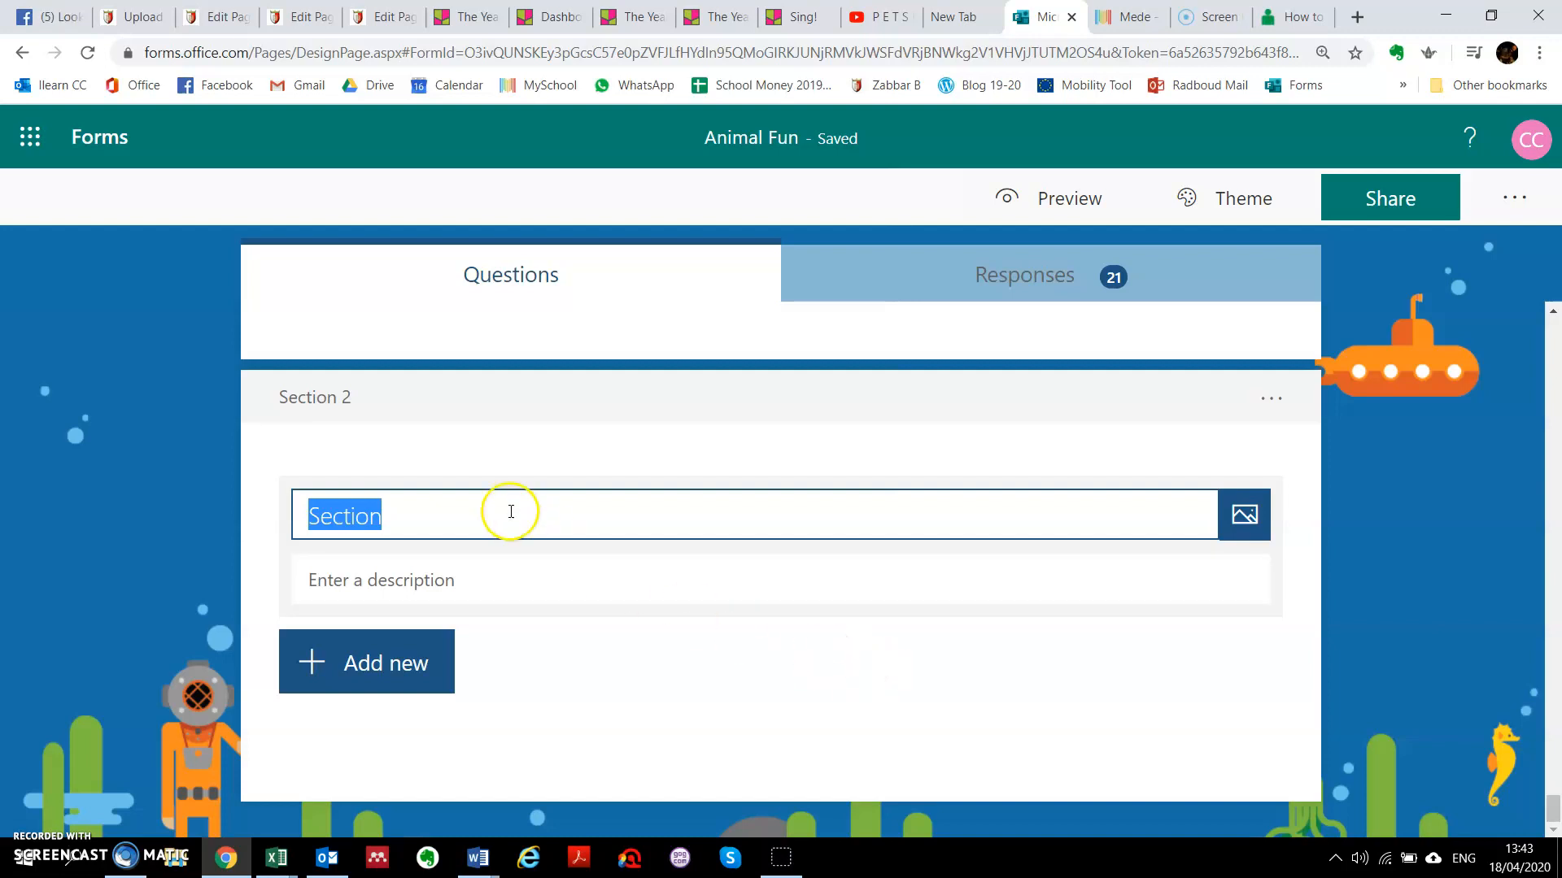
Title the new section "Negattiv" and give it the description "Dettalji"
click(506, 585)
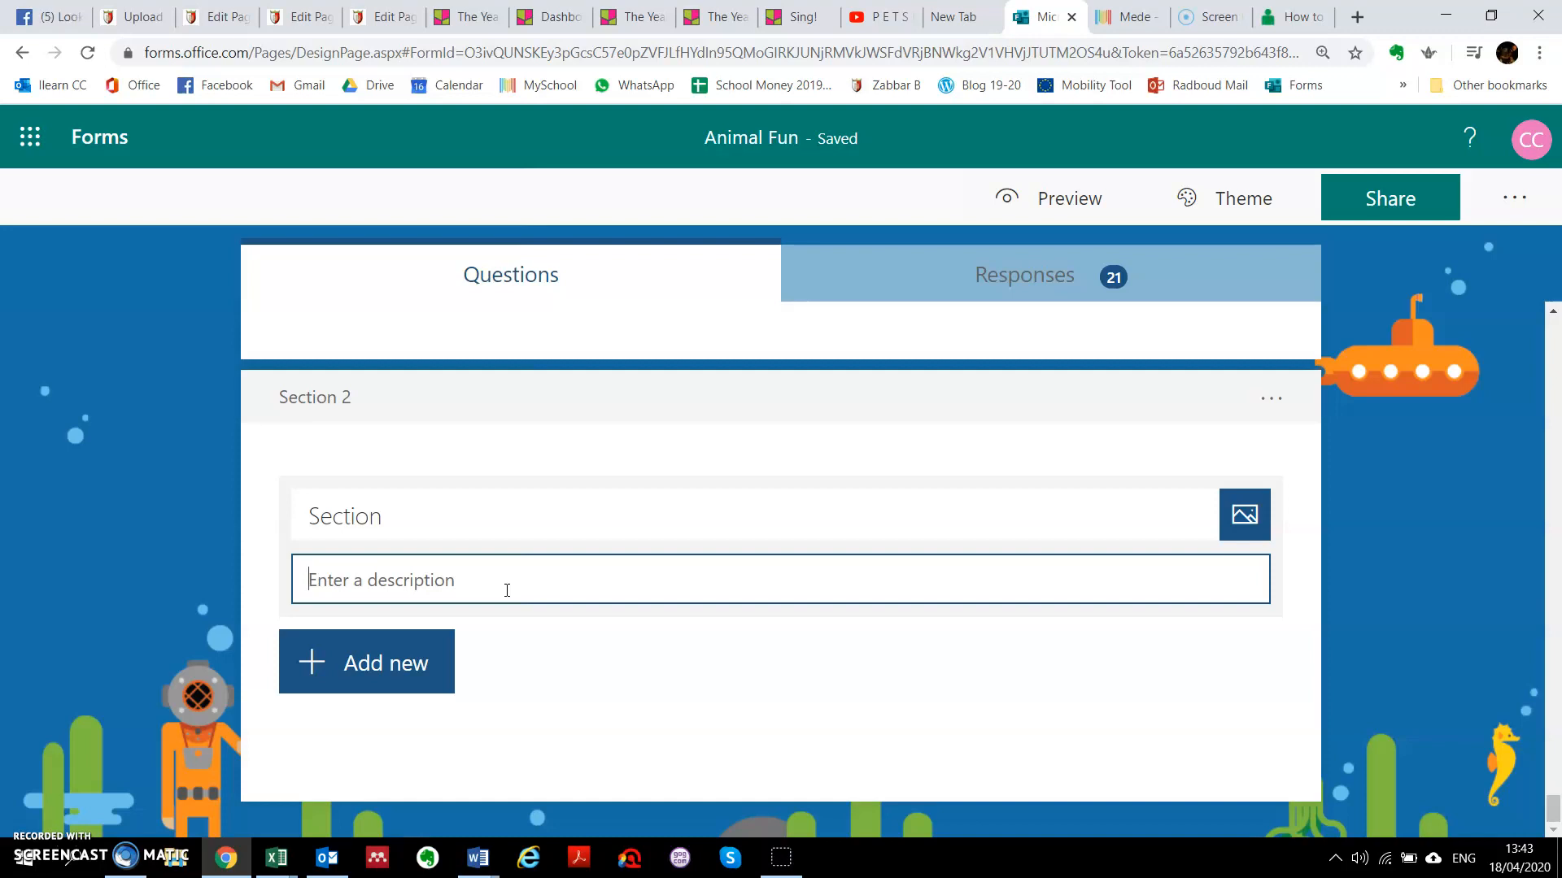
click(529, 534)
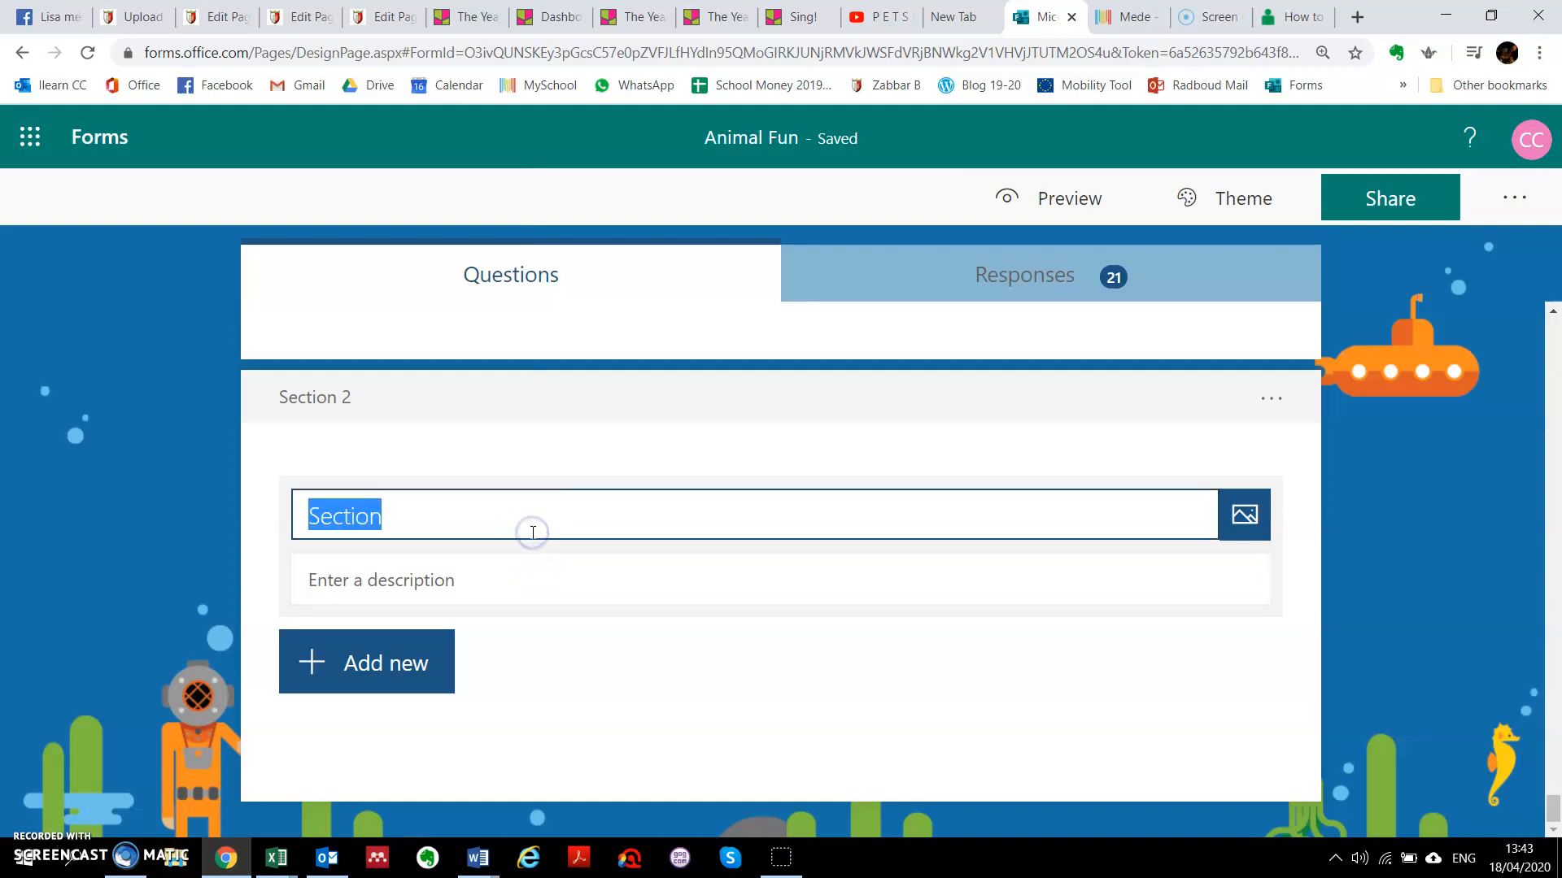
text(Negattiv)
key(Tab)
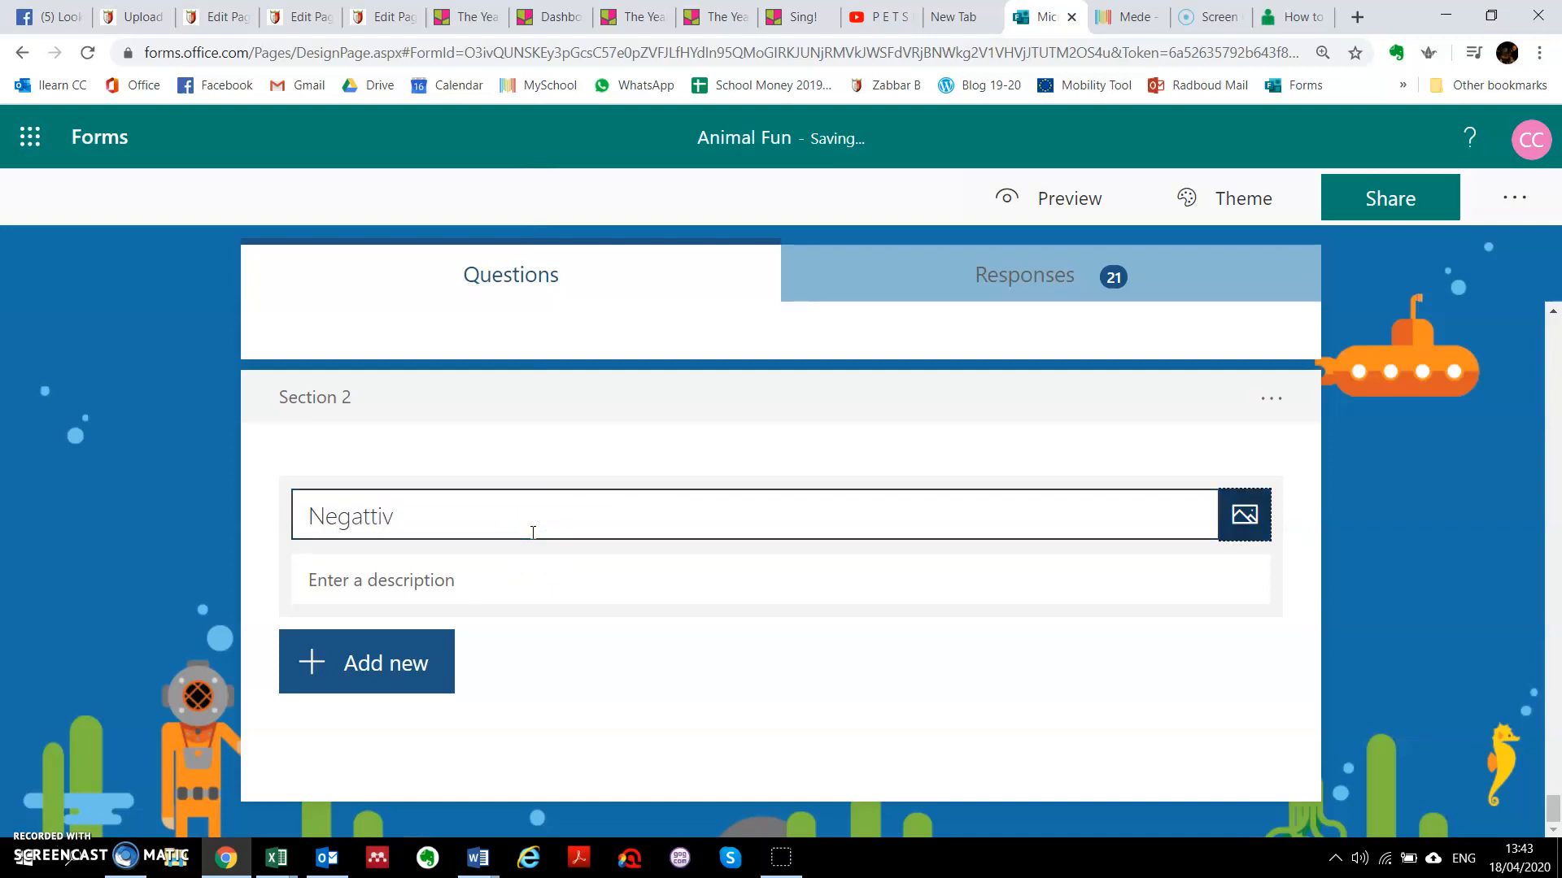
click(488, 578)
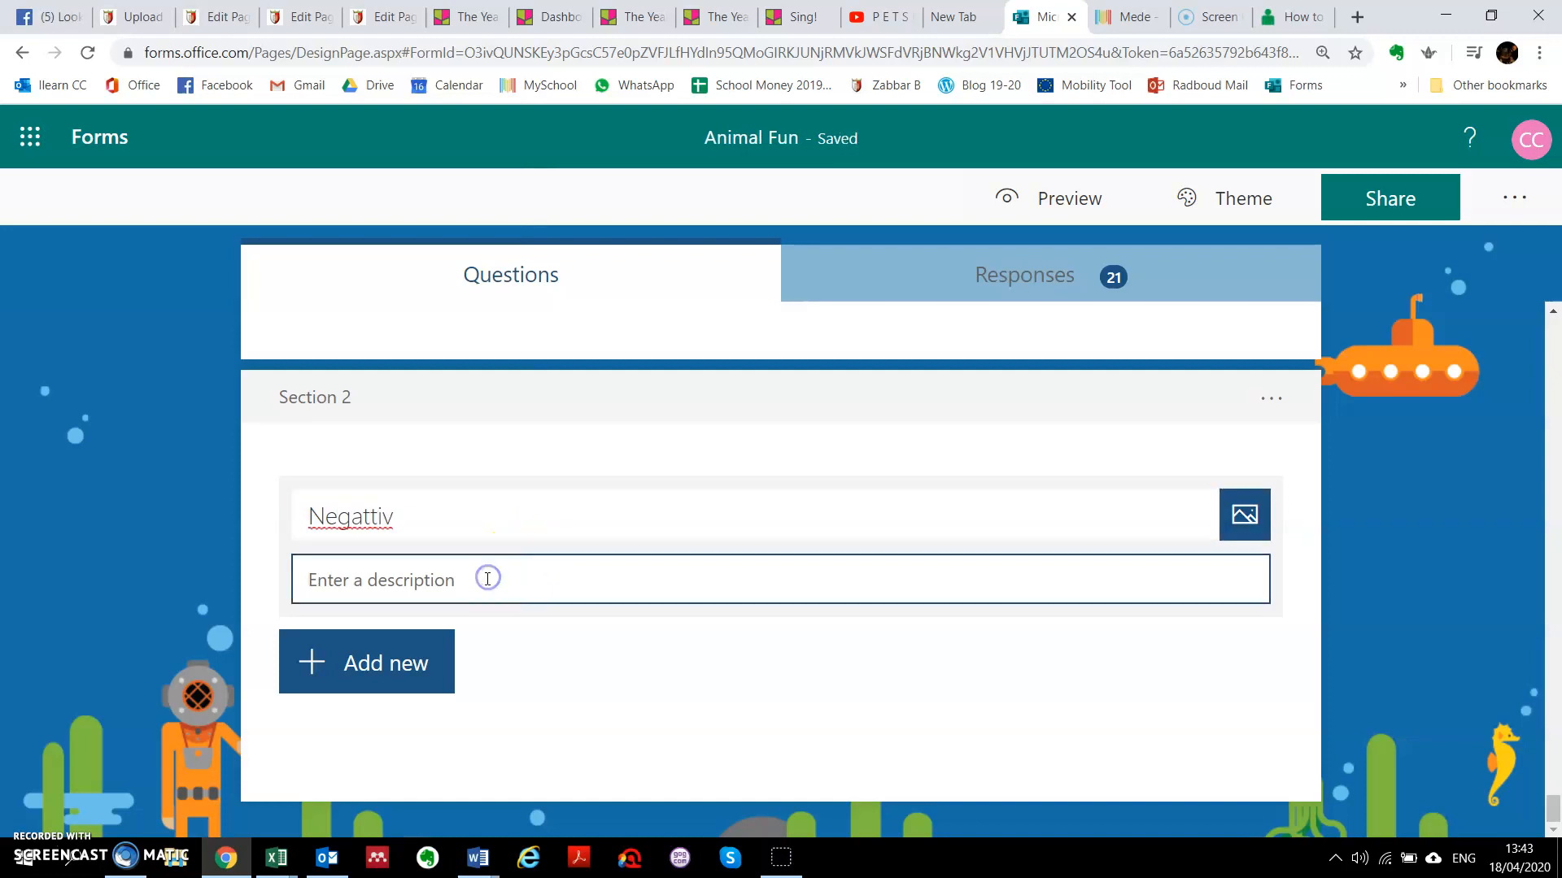
text(Dettalji)
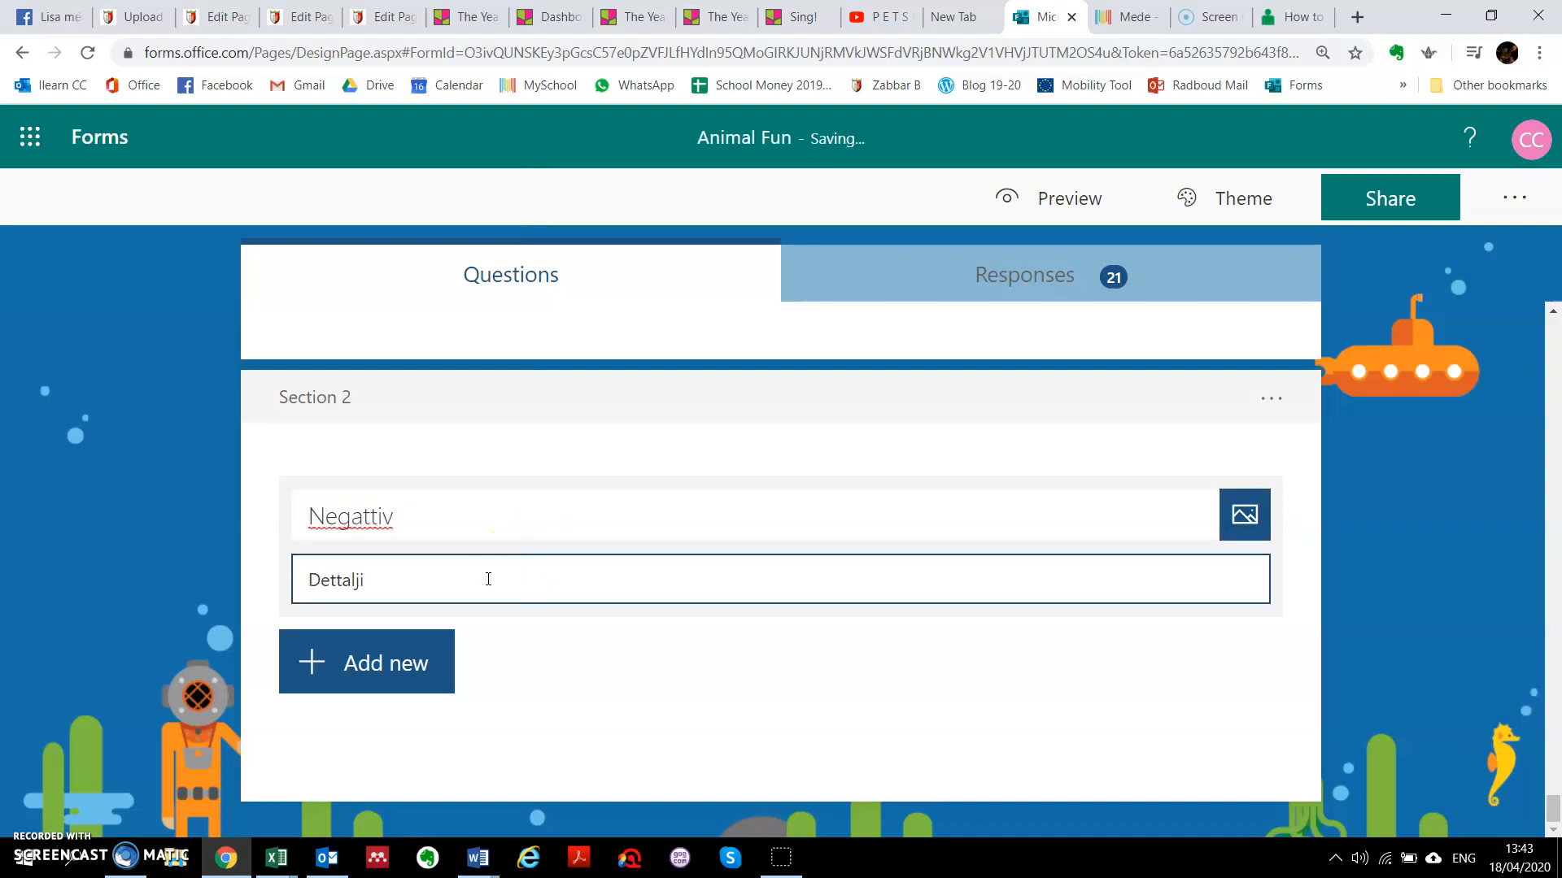
Preview the form as a respondent through all questions to the Negattiv section page, and return to editing
click(1110, 197)
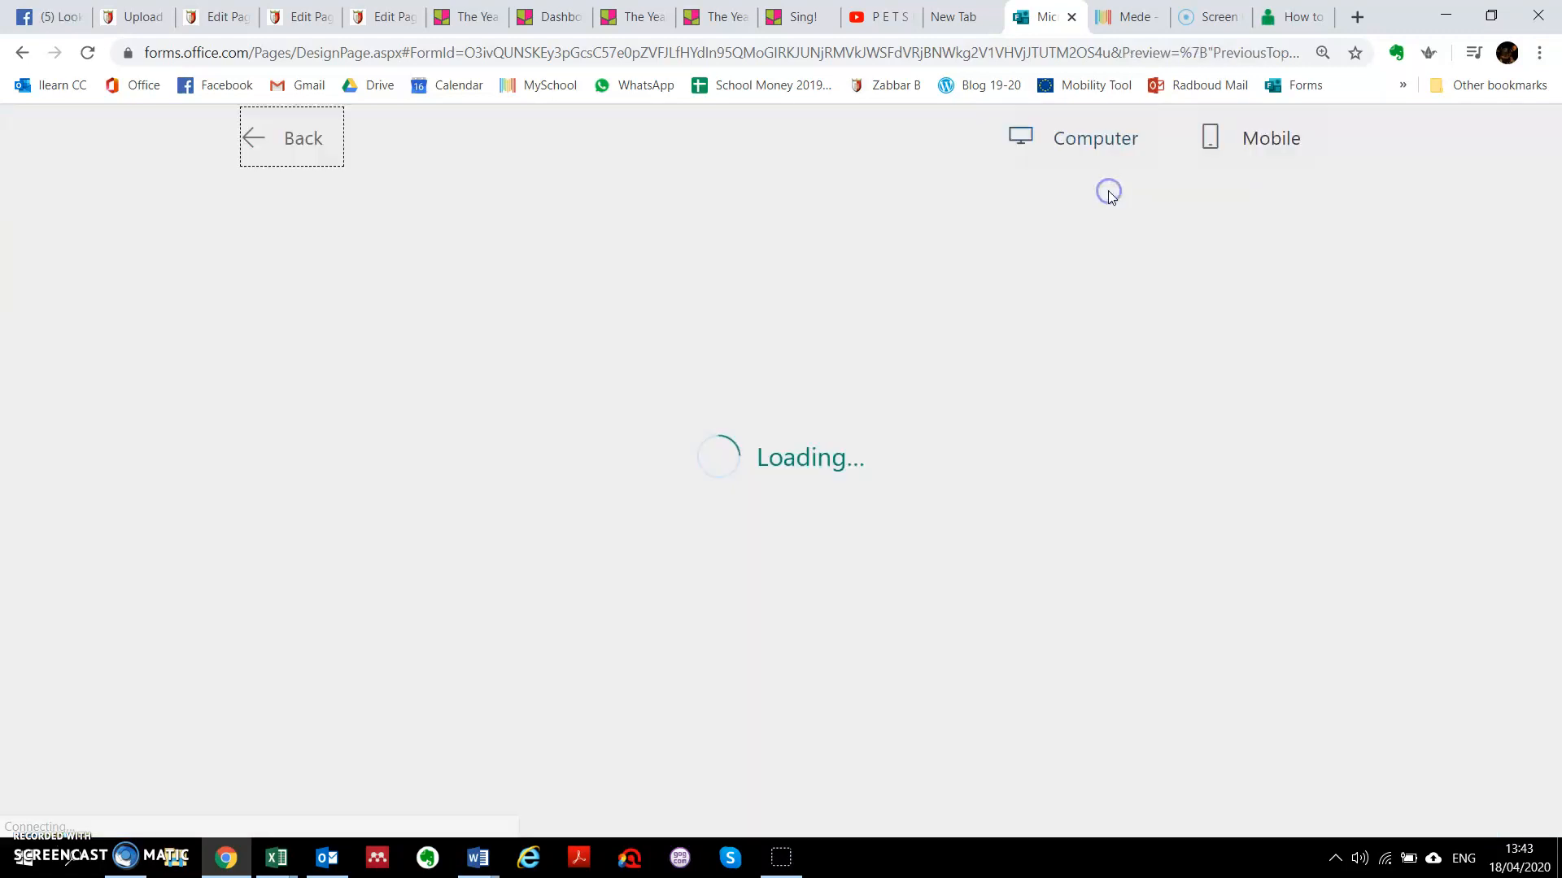
scroll(1090, 260, down, 5)
scroll(1091, 265, down, 20)
scroll(1087, 270, down, 20)
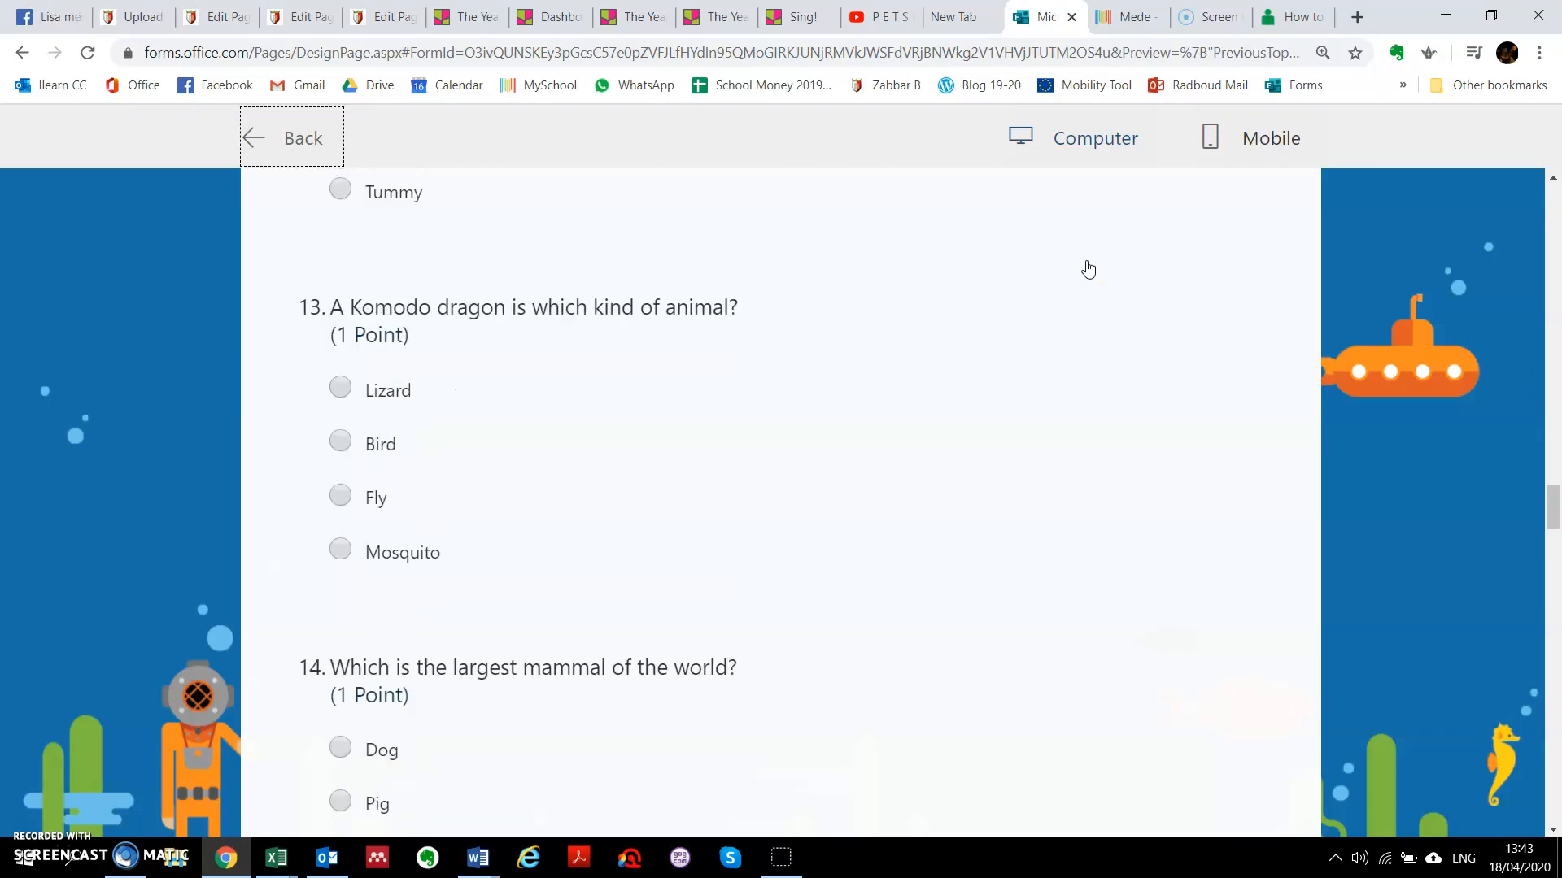
scroll(1085, 271, down, 15)
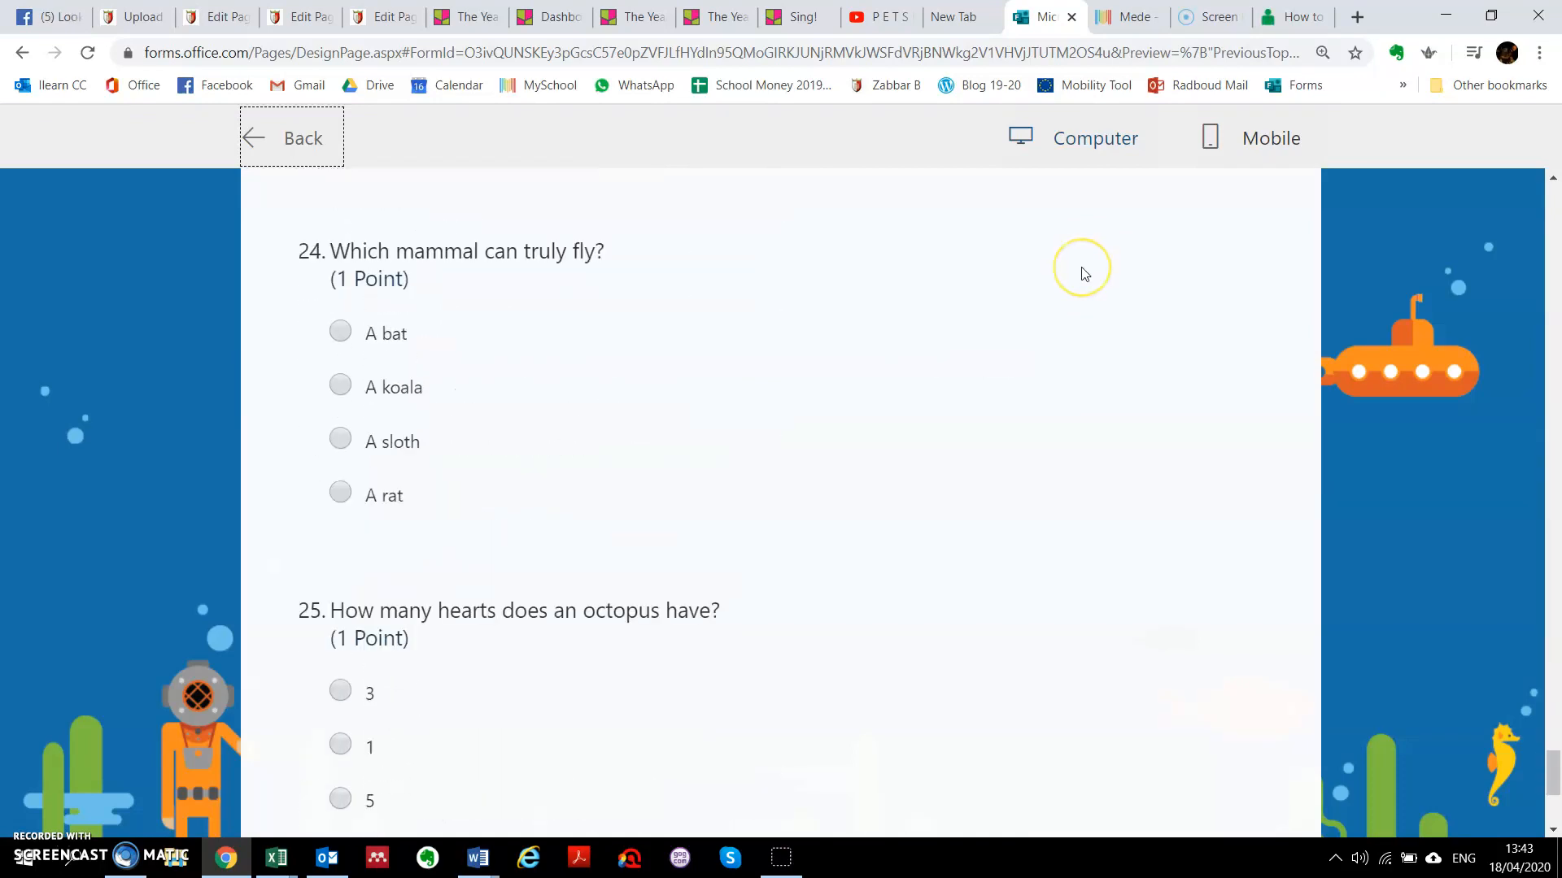
click(421, 594)
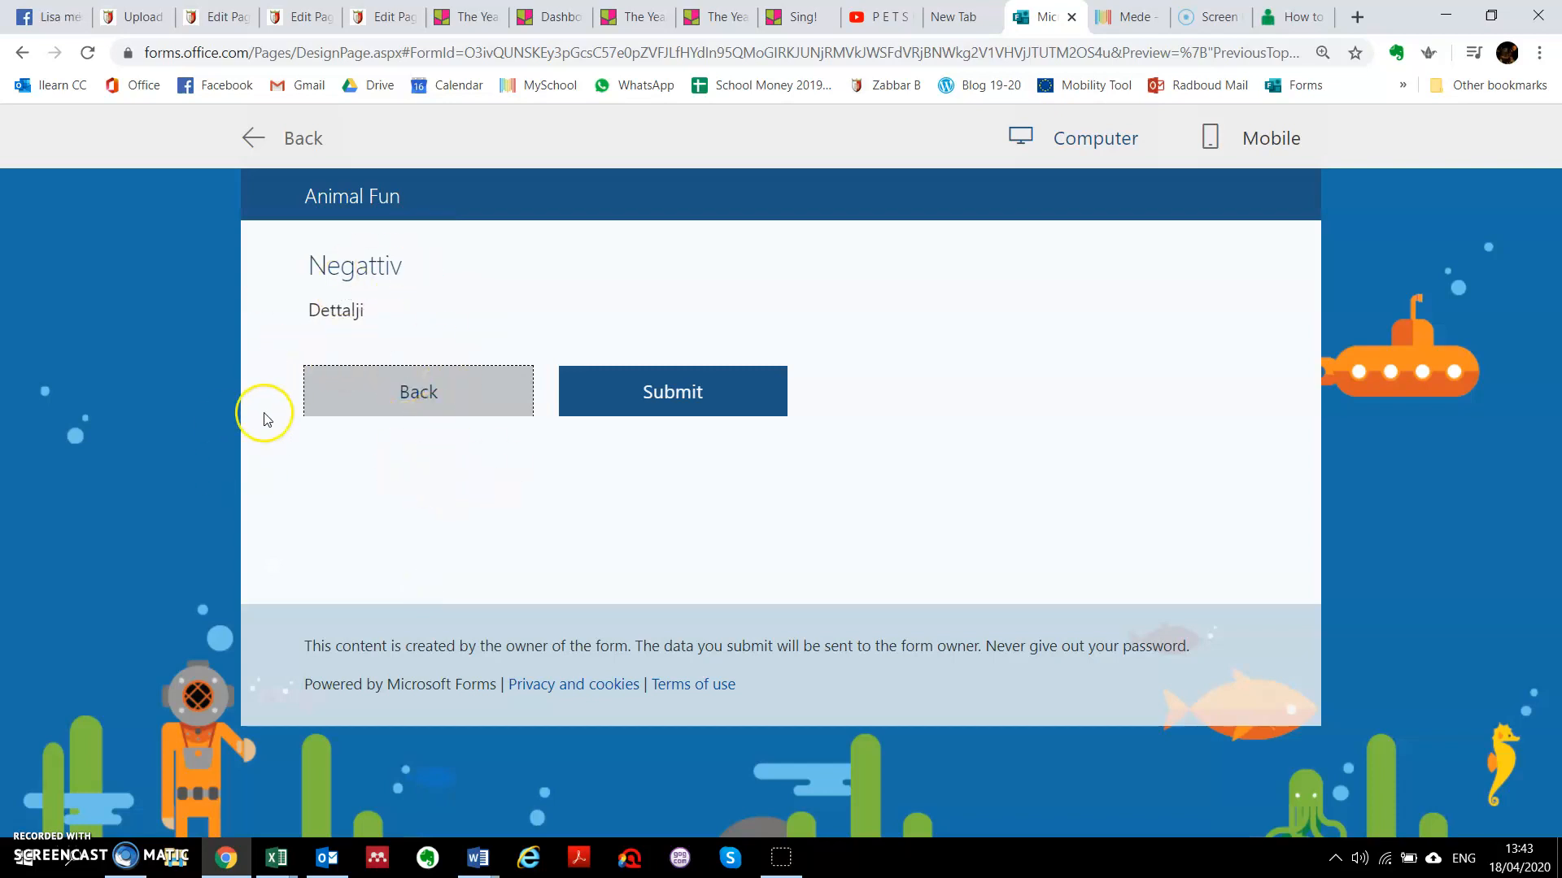
click(251, 135)
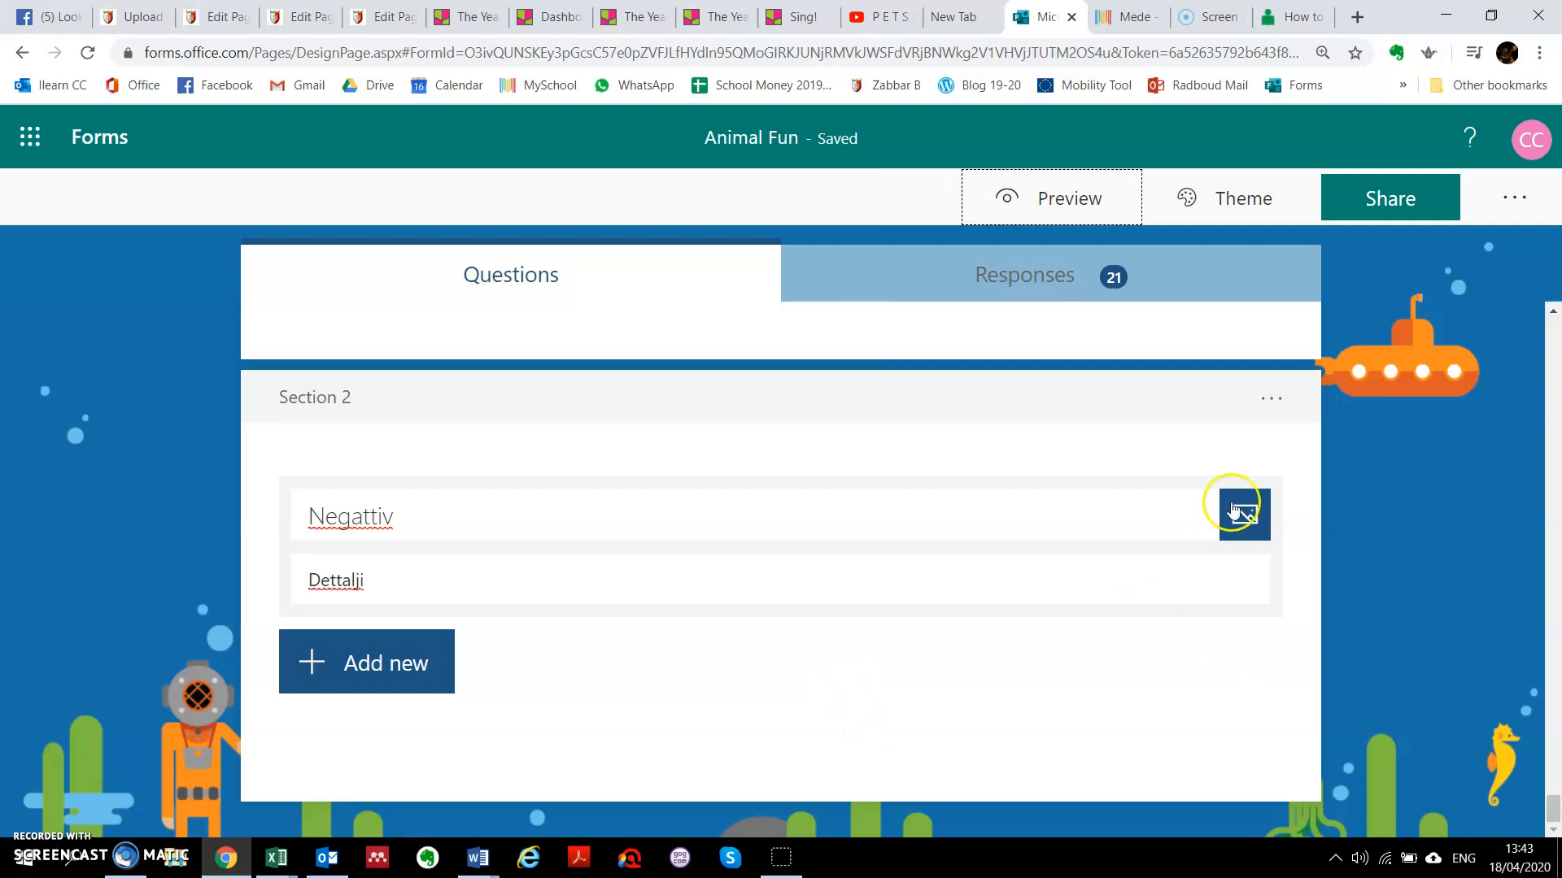
Remove the Negattiv section with the Just section option
click(1271, 406)
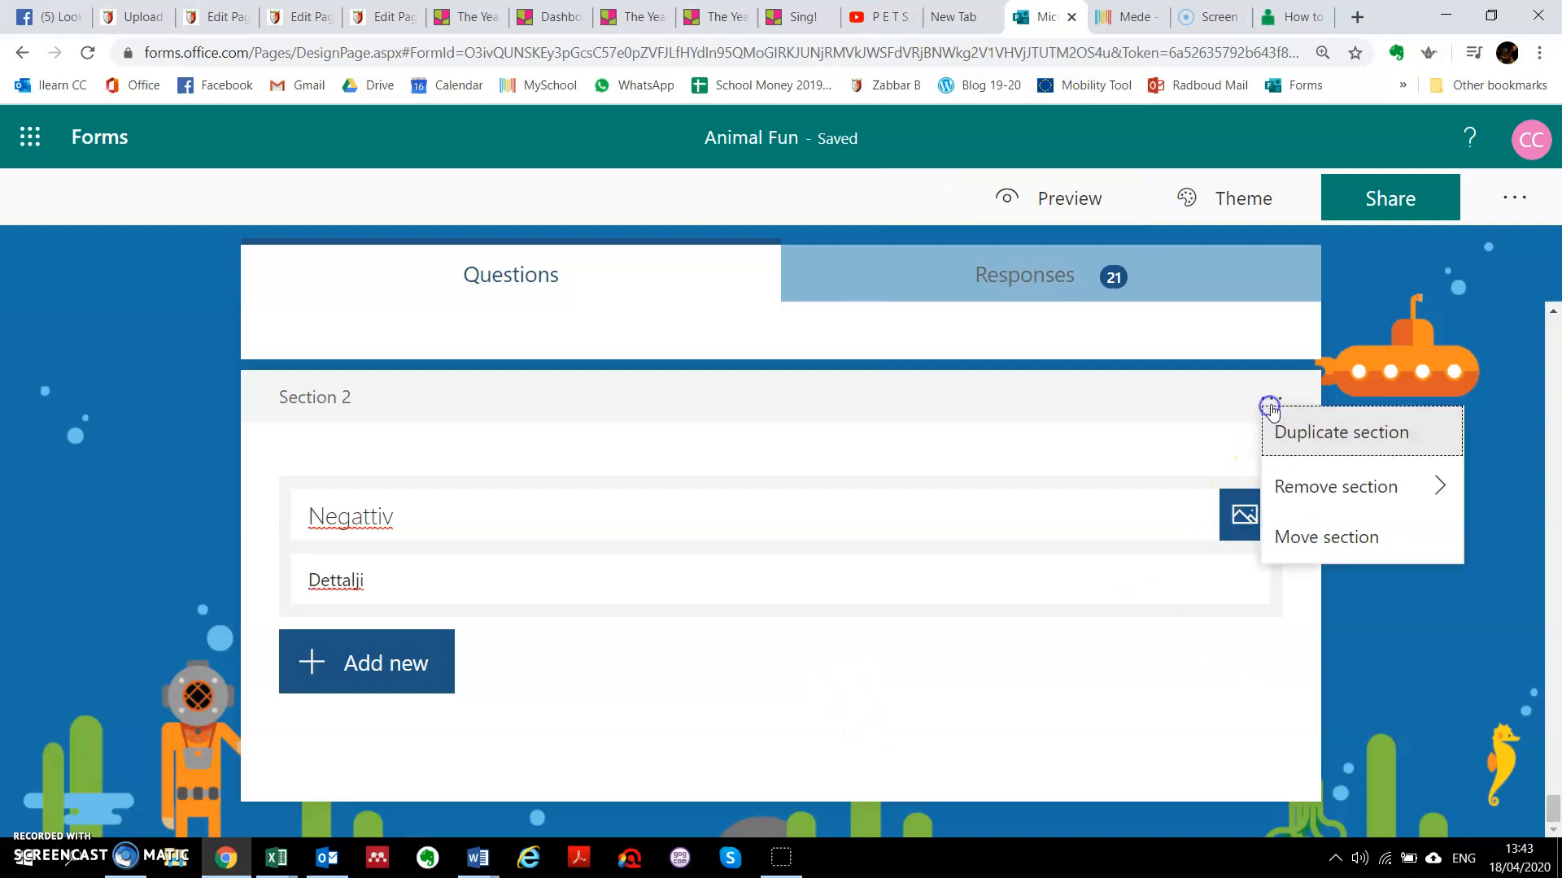
click(1317, 490)
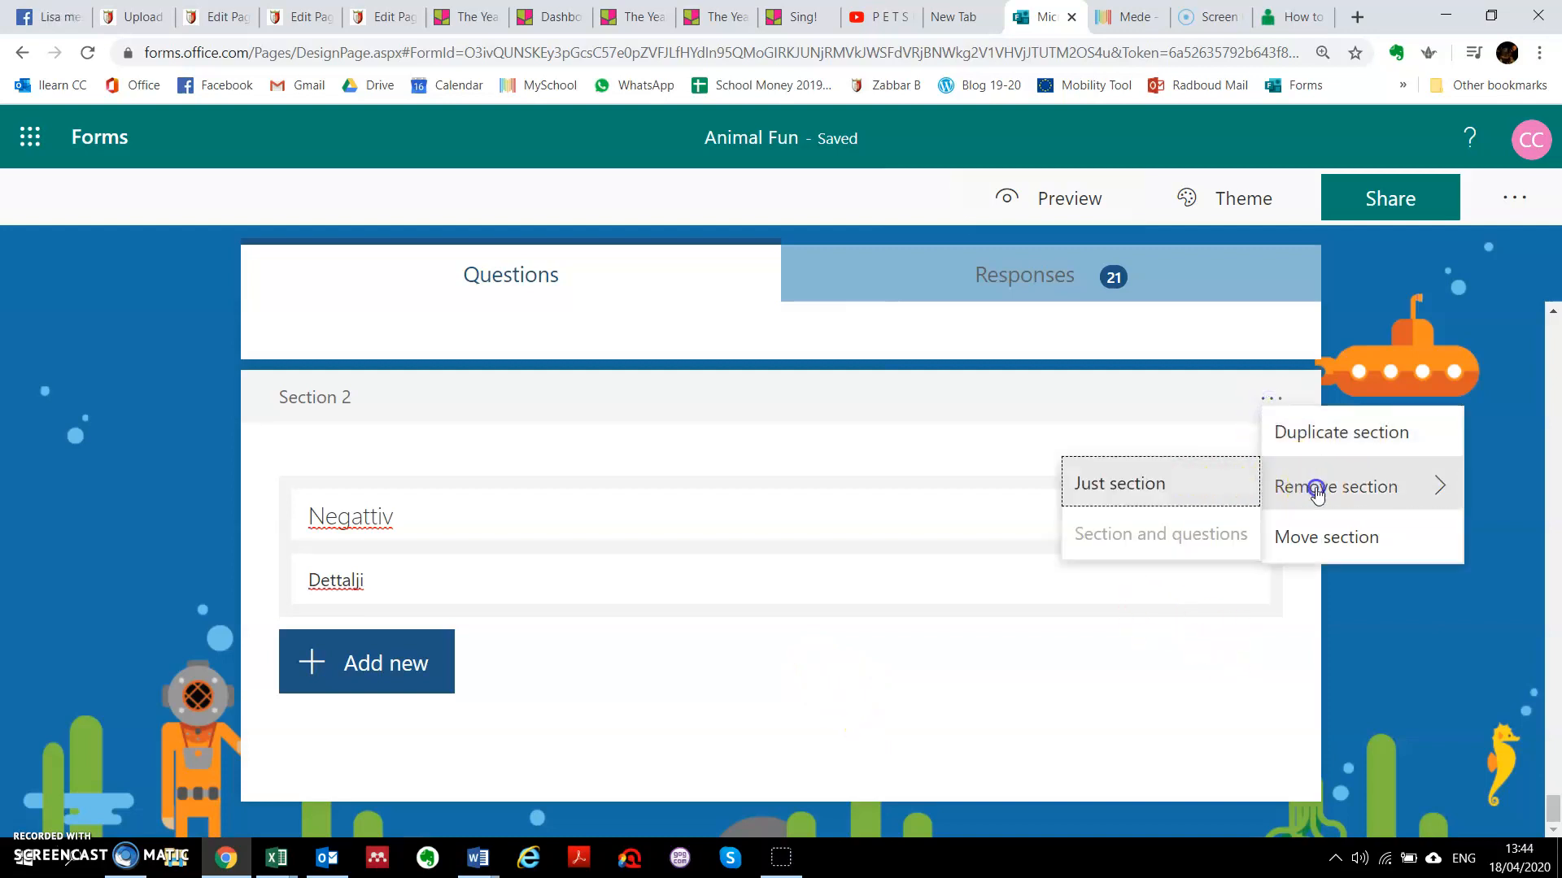
click(1216, 497)
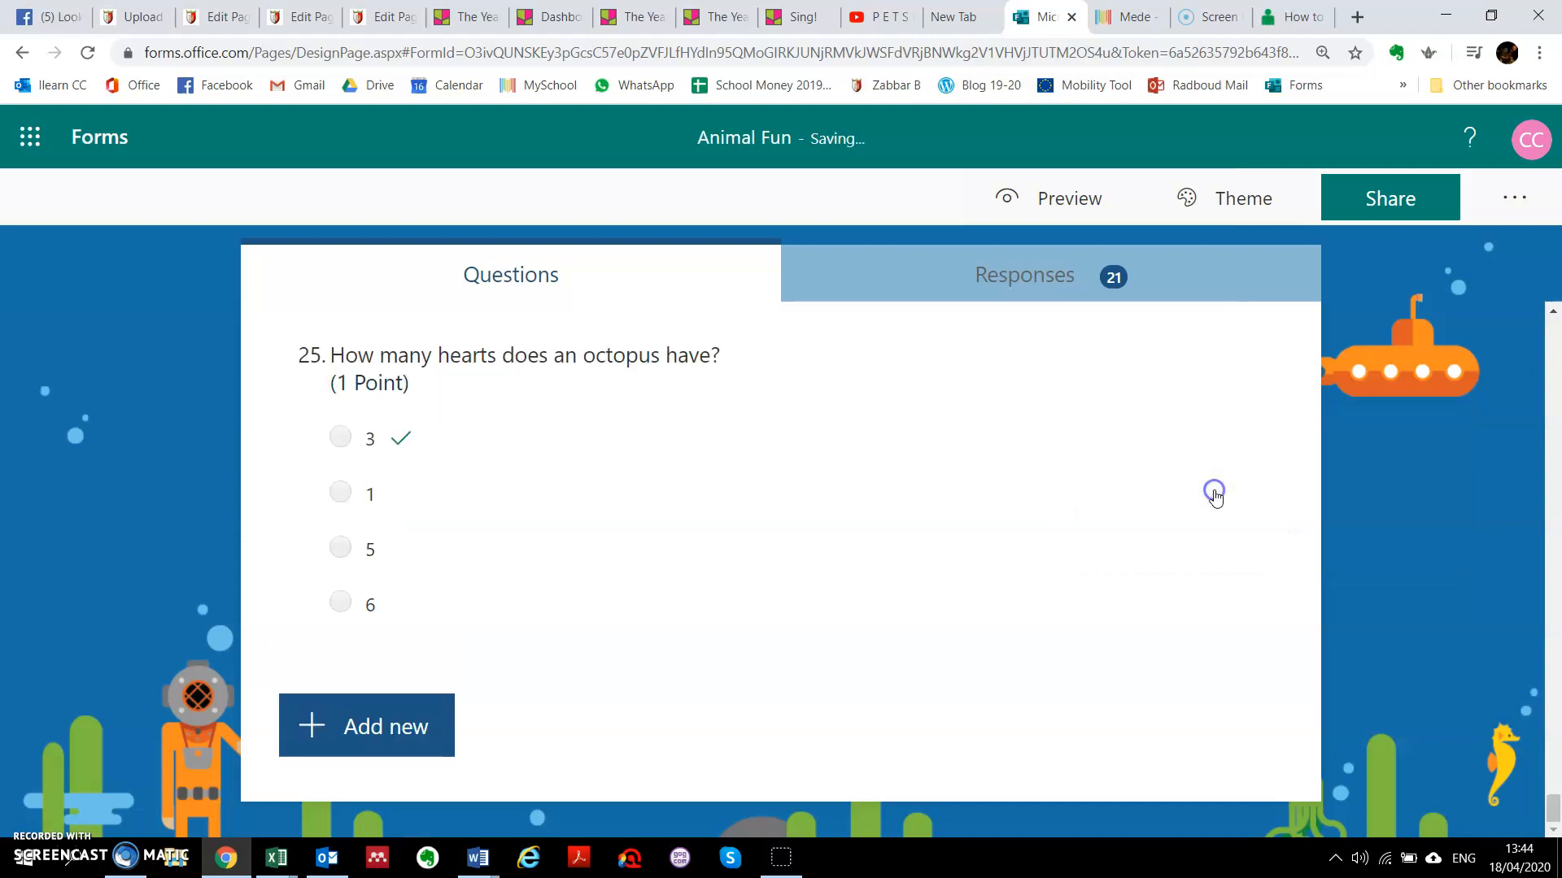
scroll(1058, 582, up, 8)
scroll(1082, 572, up, 3)
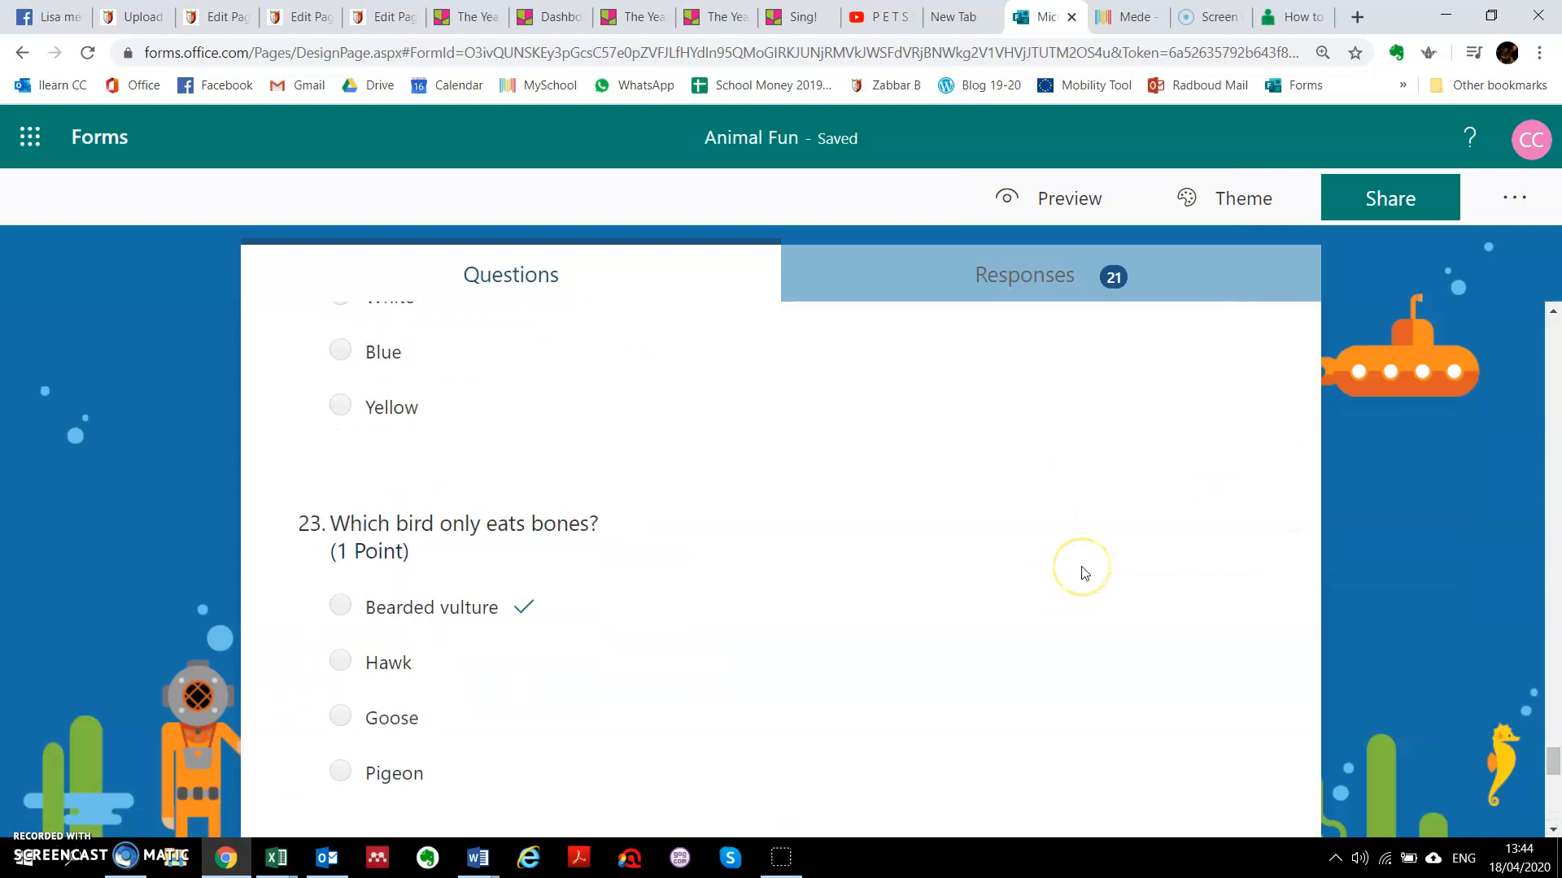
scroll(1081, 572, down, 10)
scroll(1084, 574, up, 15)
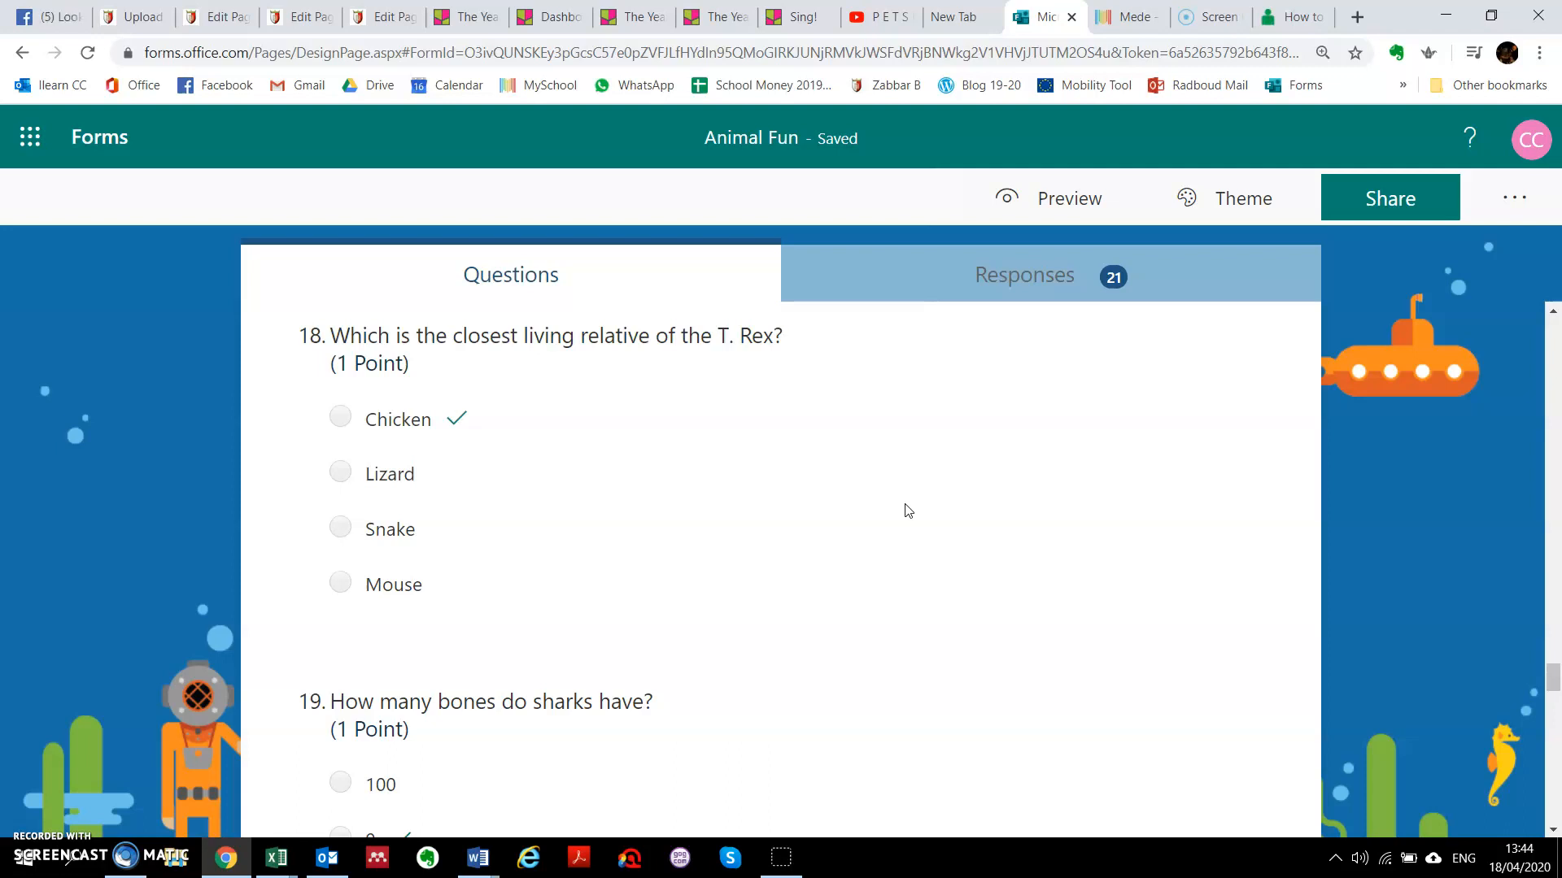
scroll(908, 516, down, 20)
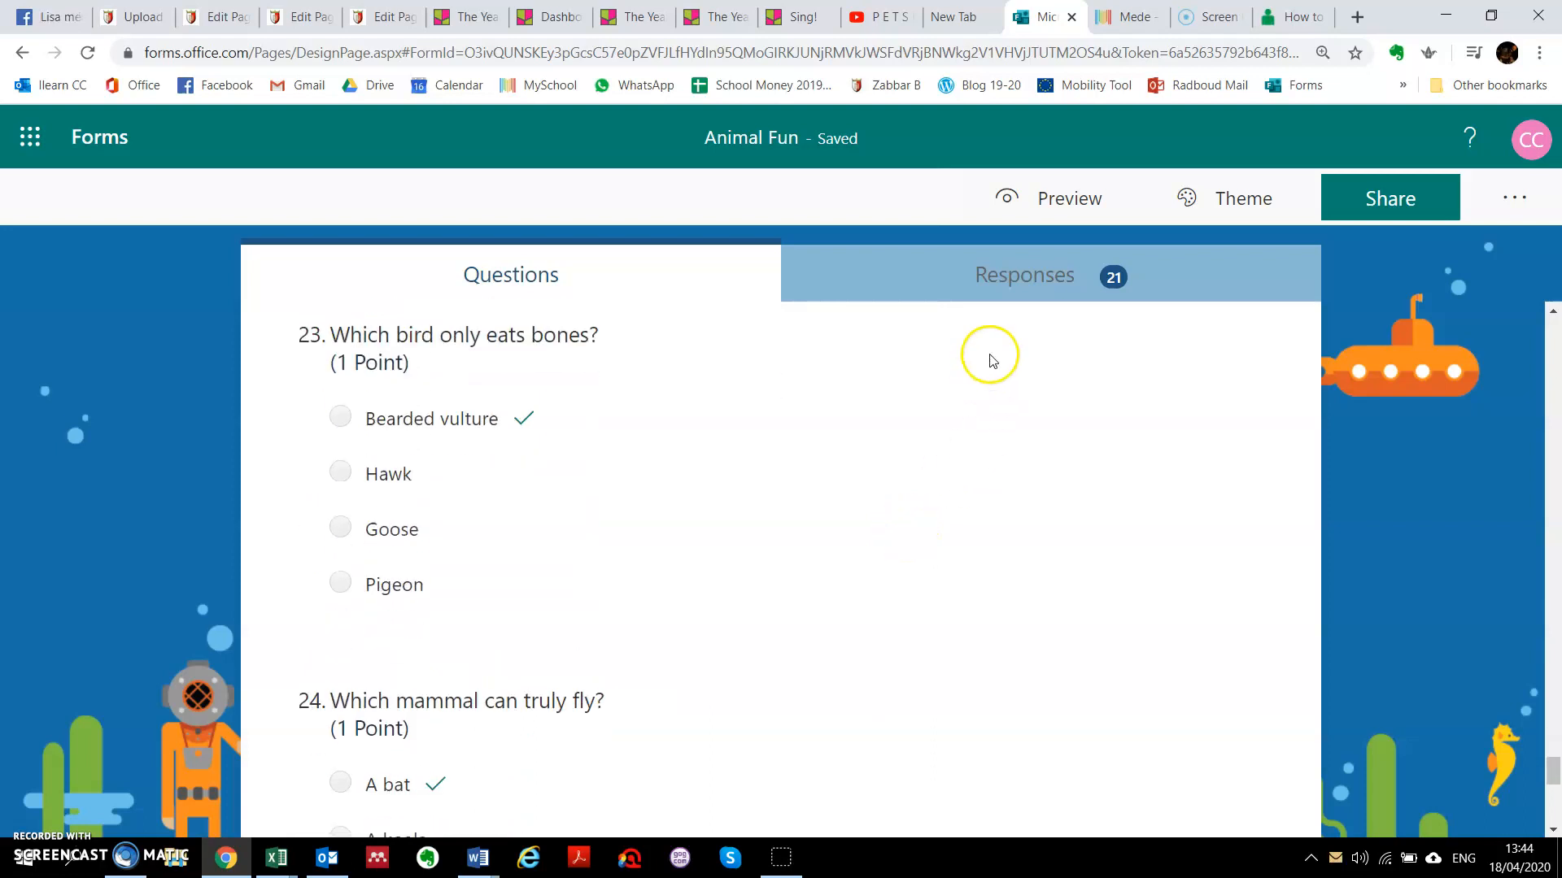
Open the quiz responses and review the first respondent's graded answers
click(1016, 281)
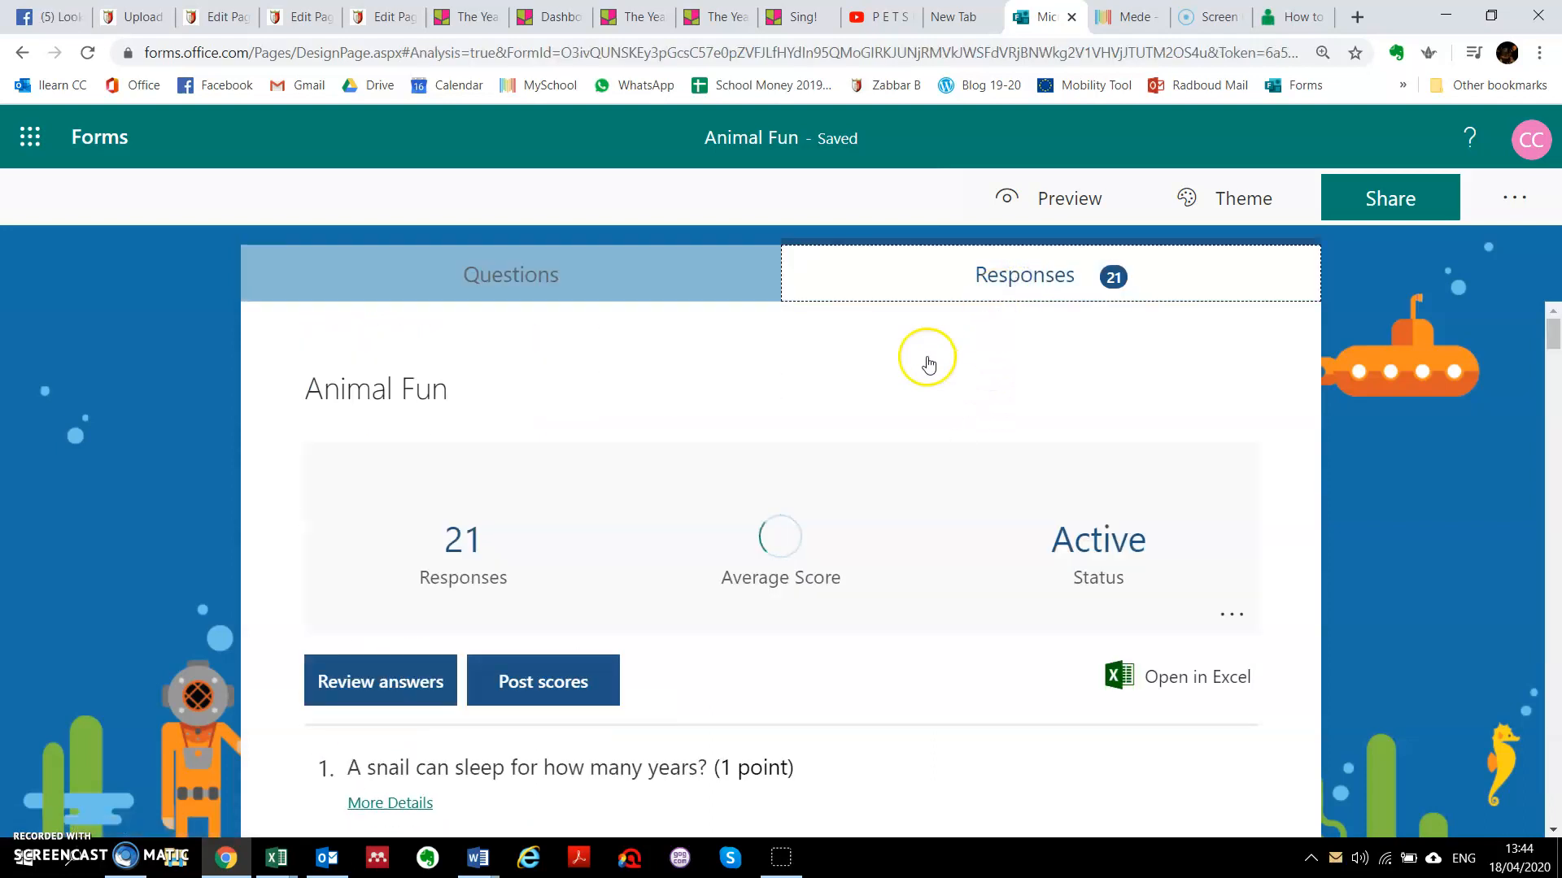
scroll(914, 387, down, 3)
click(420, 373)
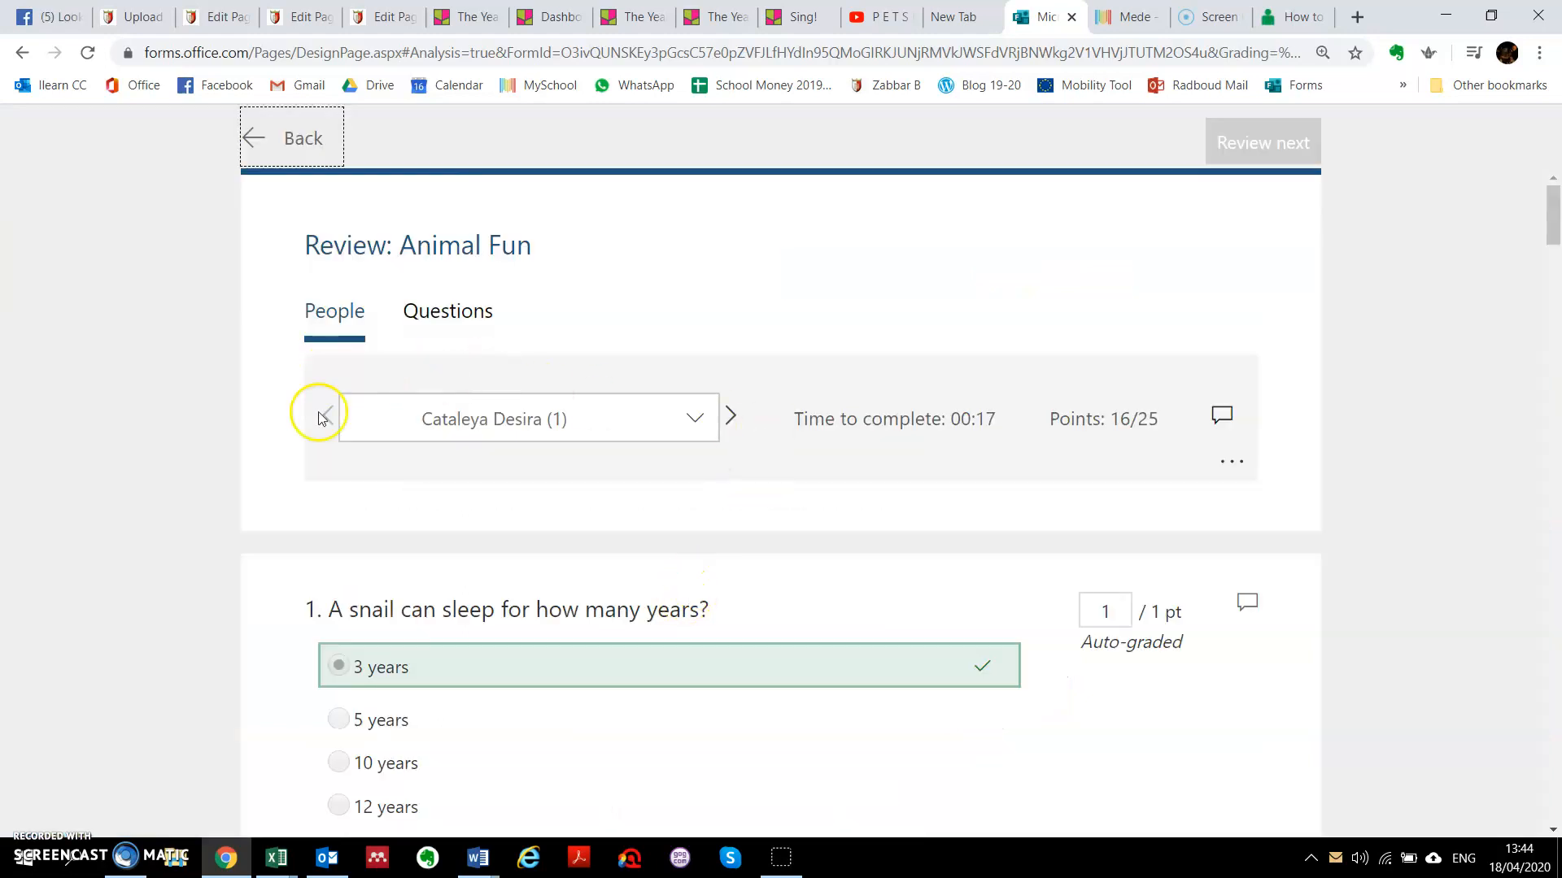
scroll(517, 531, down, 3)
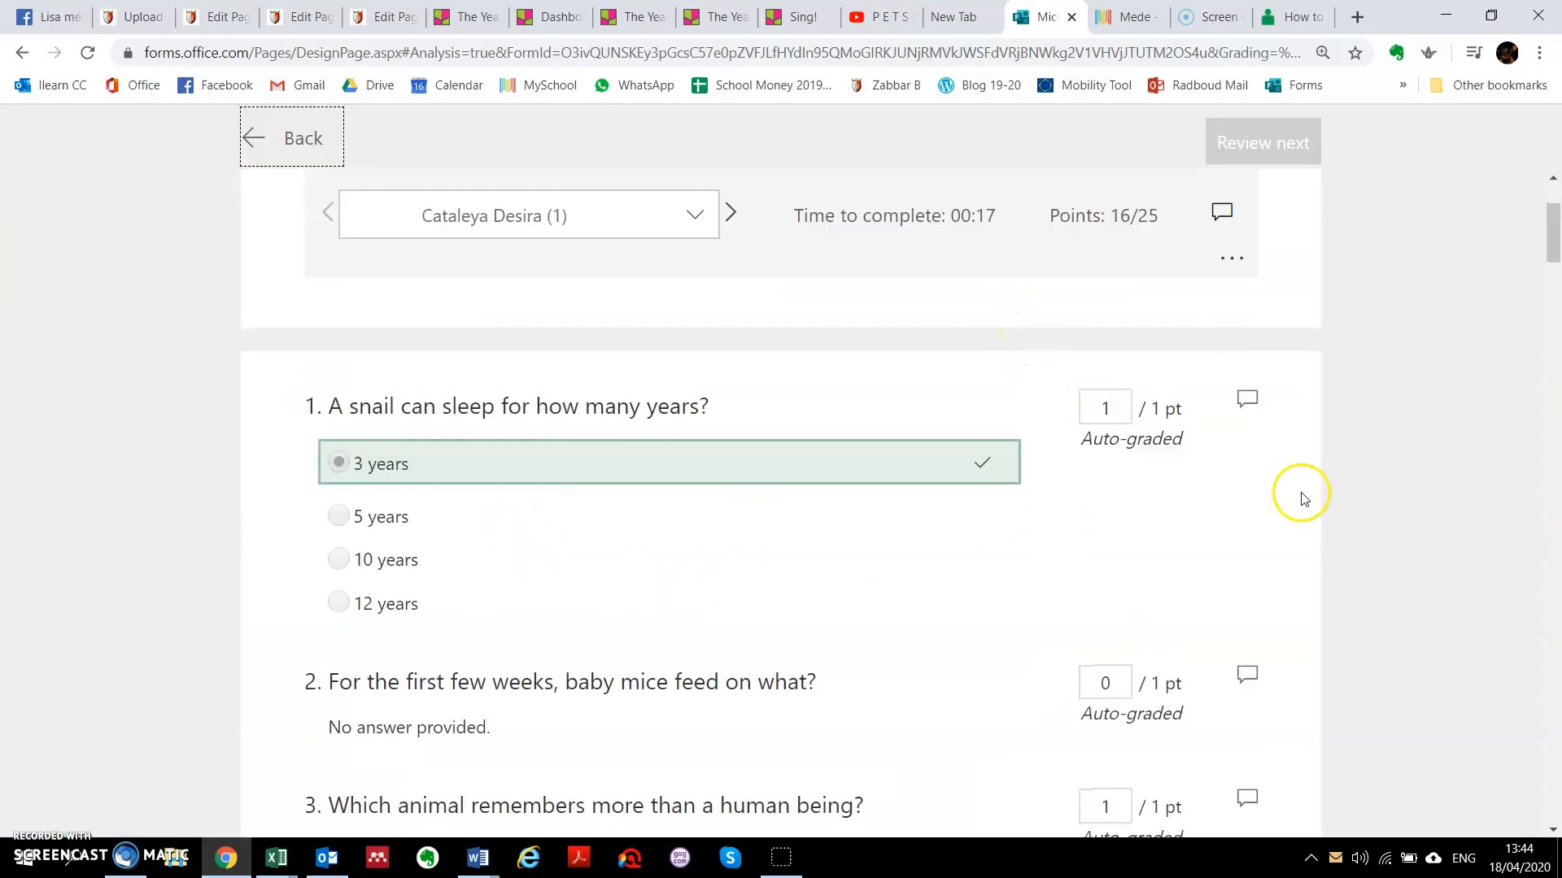
scroll(1239, 334, up, 3)
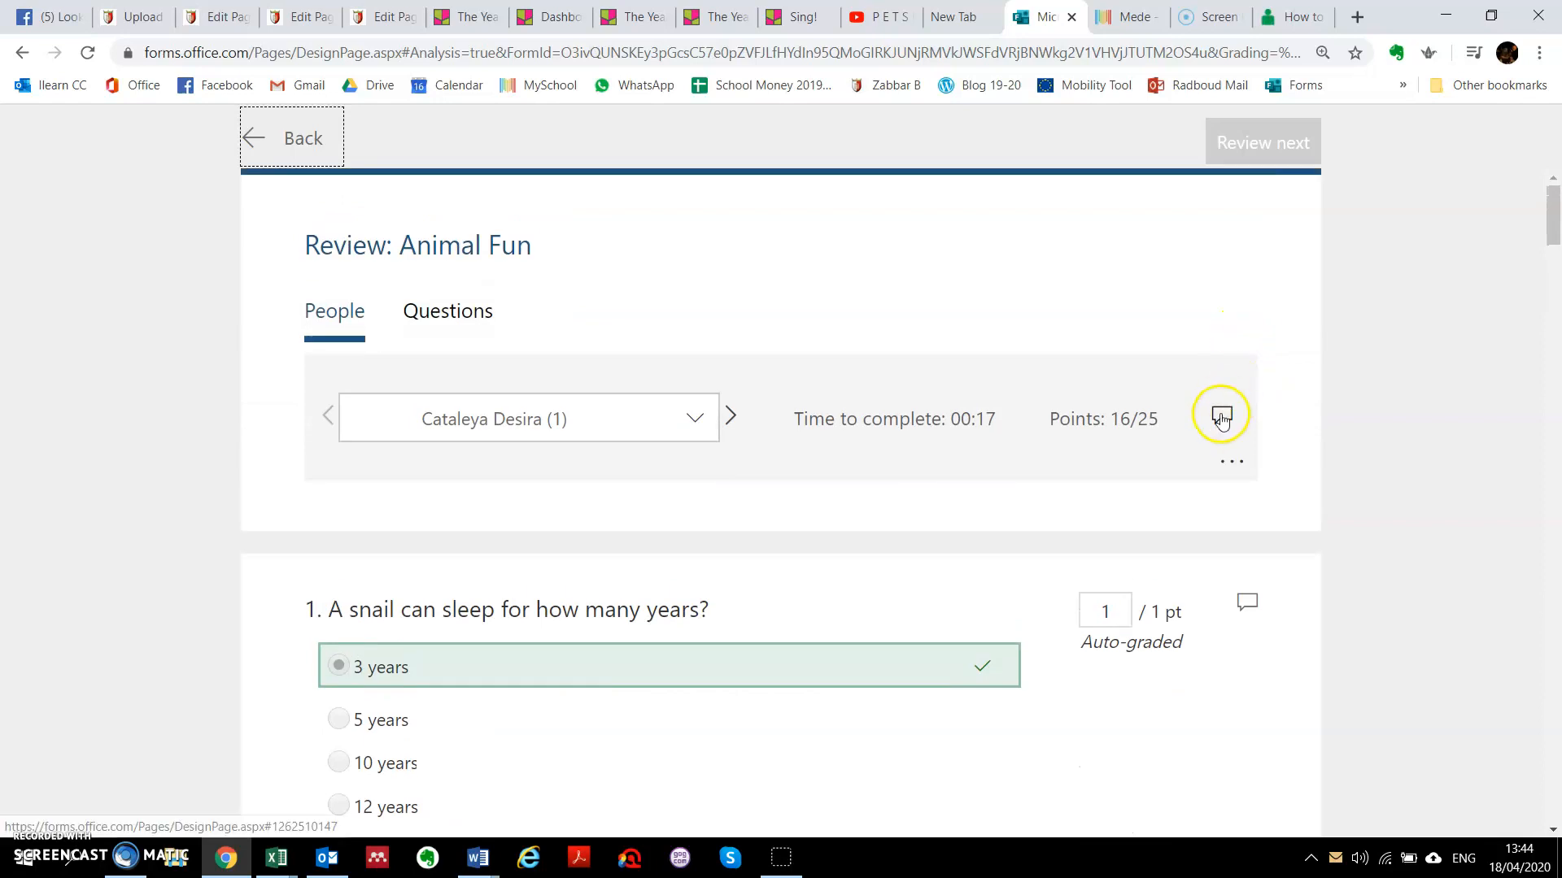
Add overall feedback for the first respondent reading "Prosit" followed by the respondent's first name and an exclamation mark
click(1221, 418)
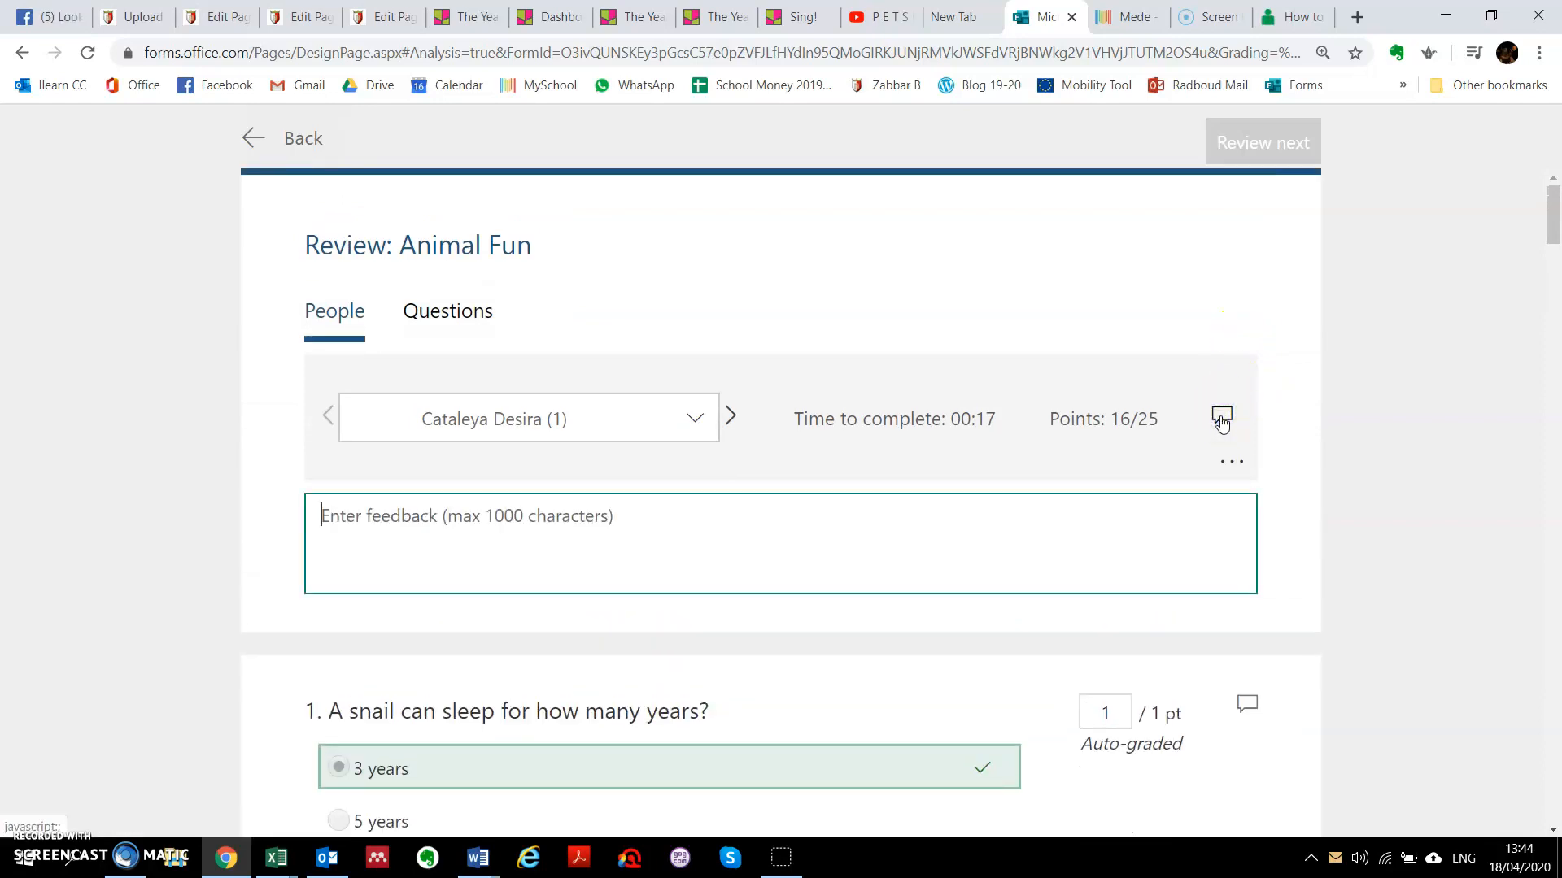
text(Prosi)
click(1021, 484)
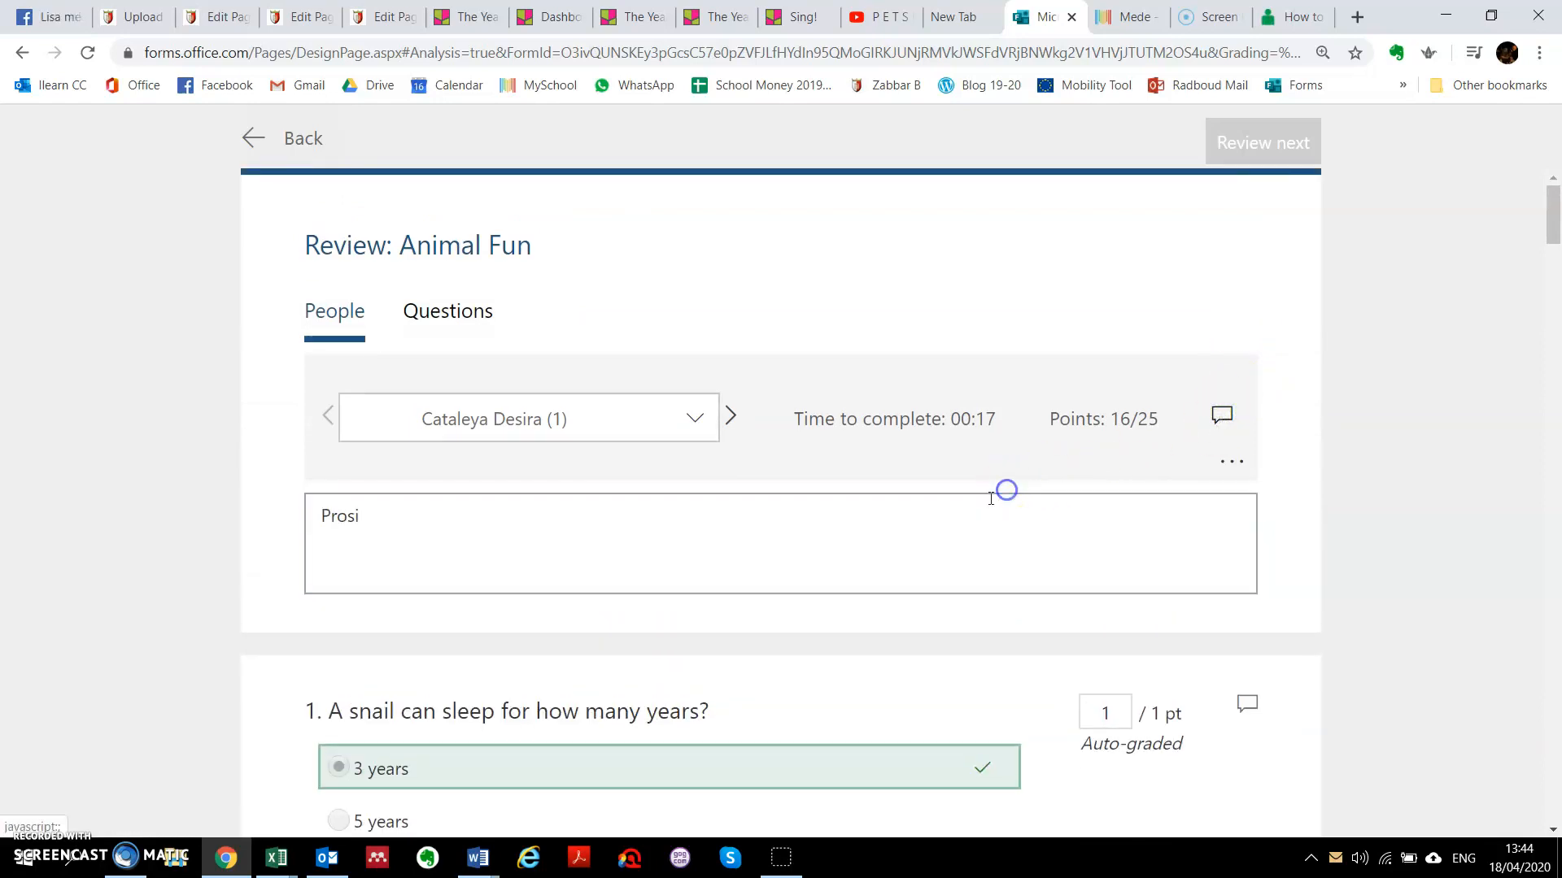
scroll(976, 501, down, 8)
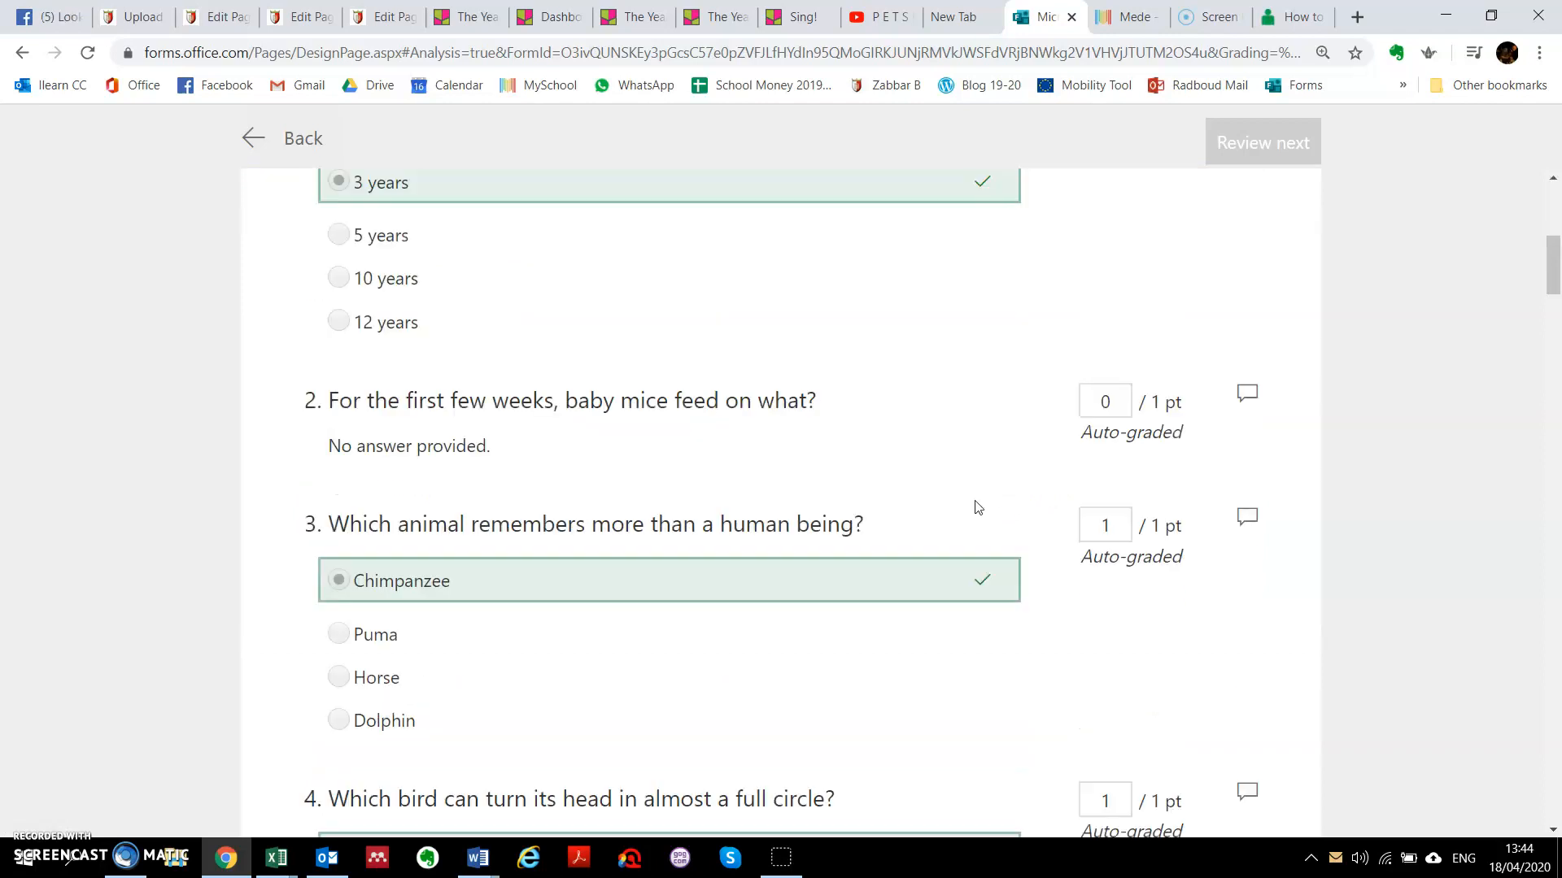
scroll(977, 507, up, 8)
click(570, 546)
text(t C)
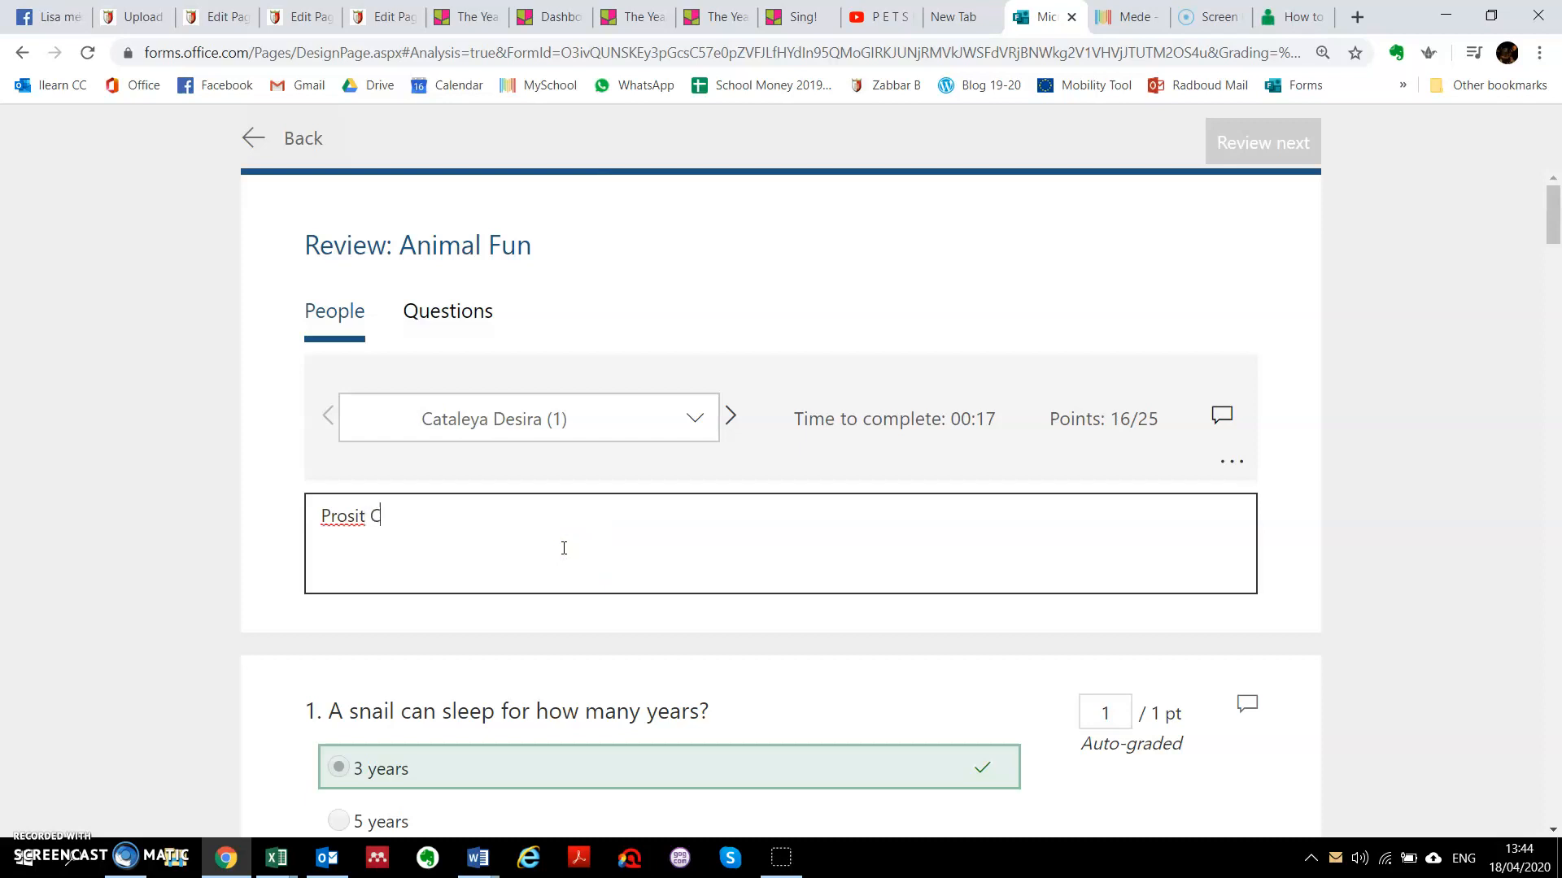
text(ataleya!)
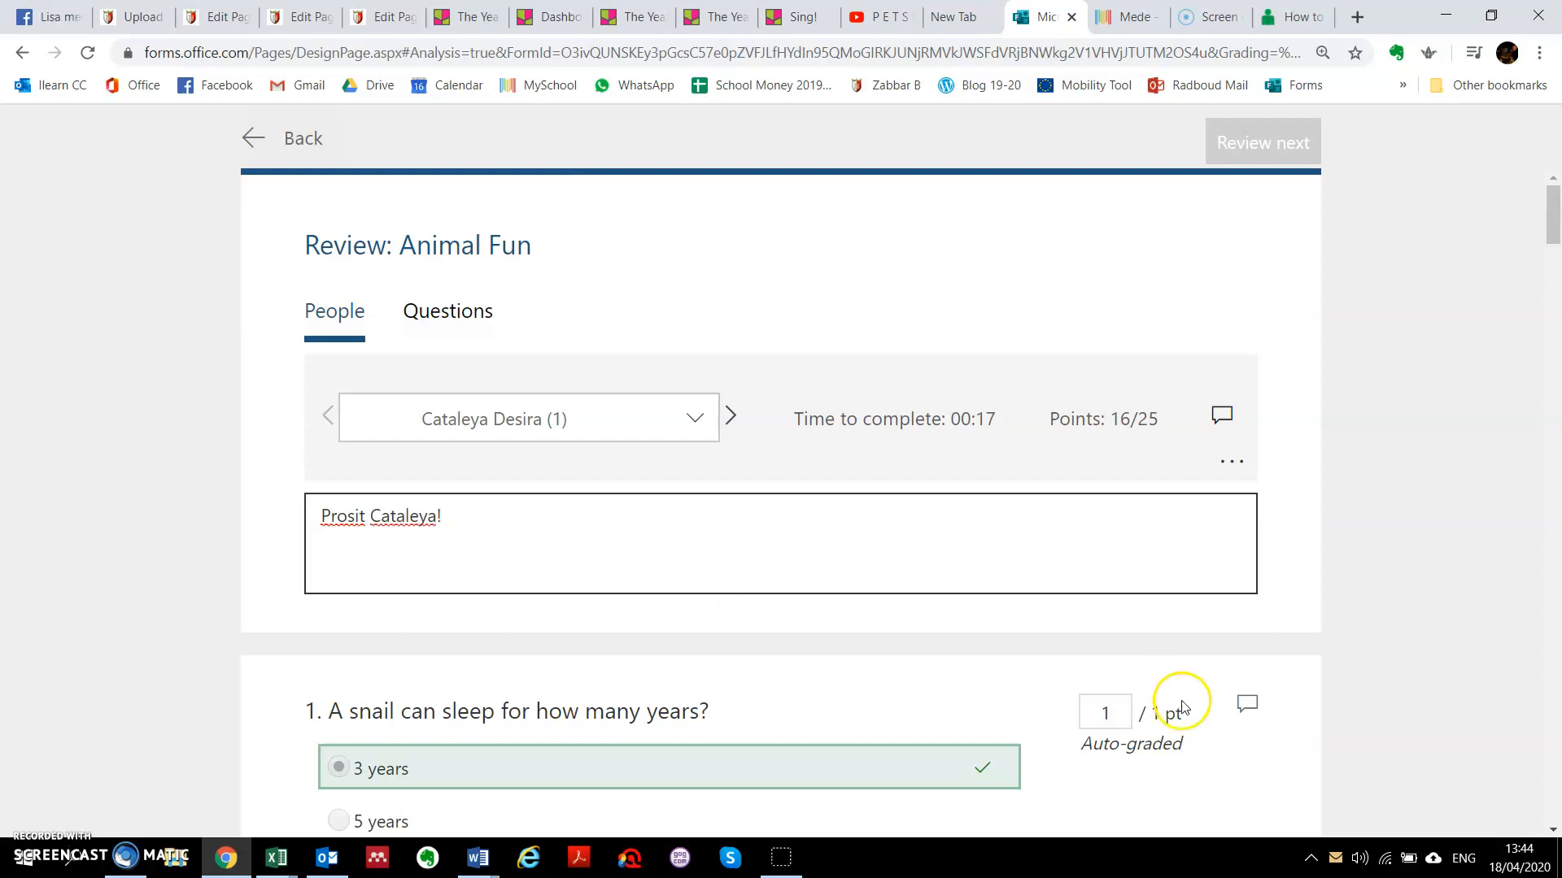
Open the feedback box for question 1, "A snail can sleep for how many years?", and return to the responses summary
click(1247, 704)
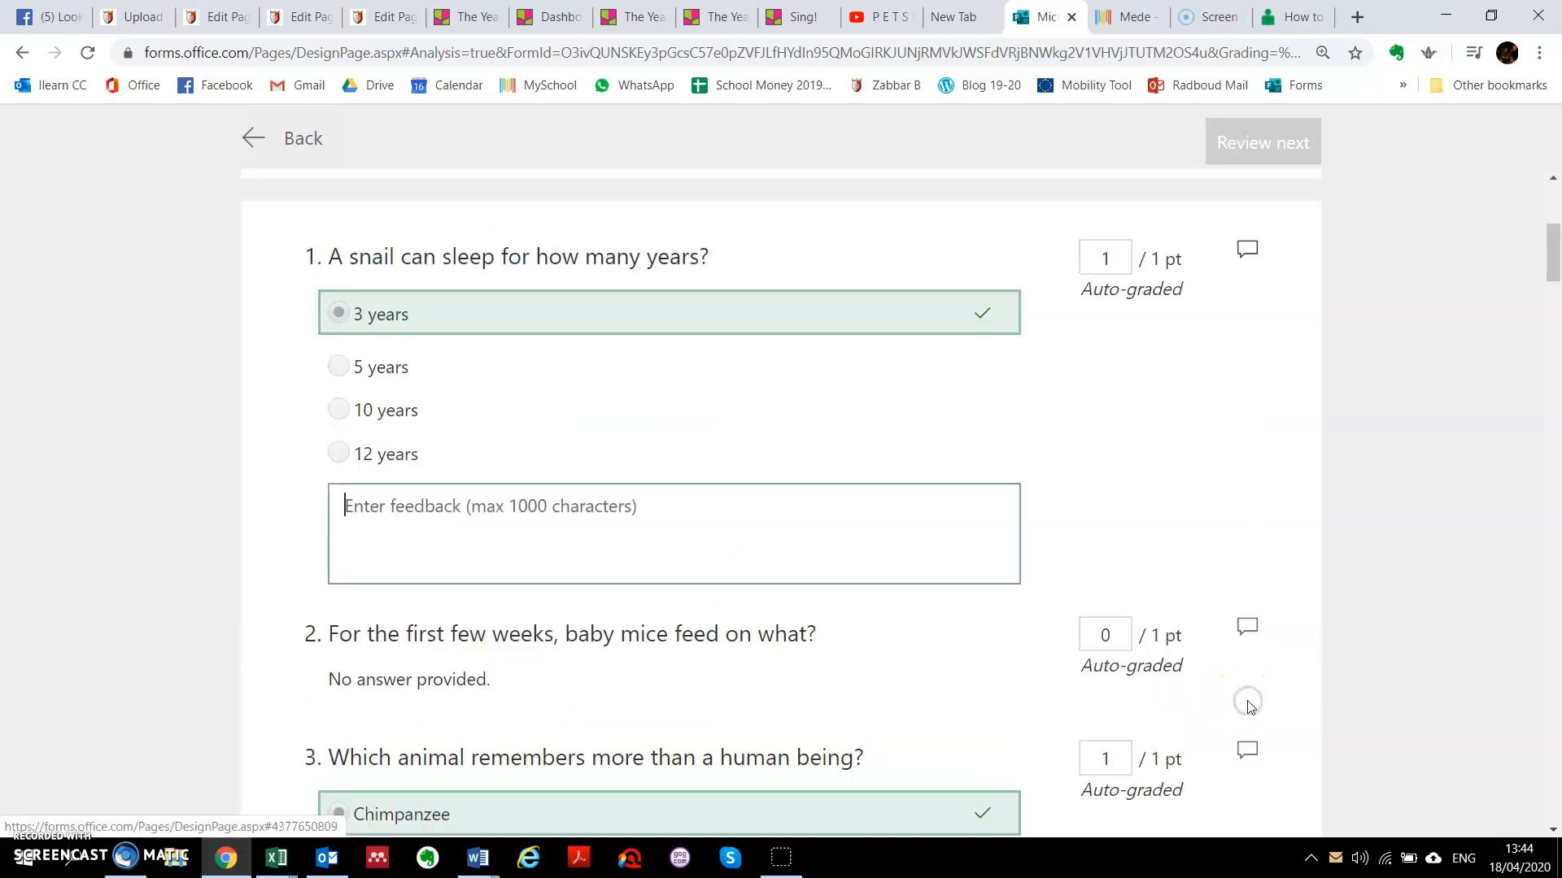
click(506, 509)
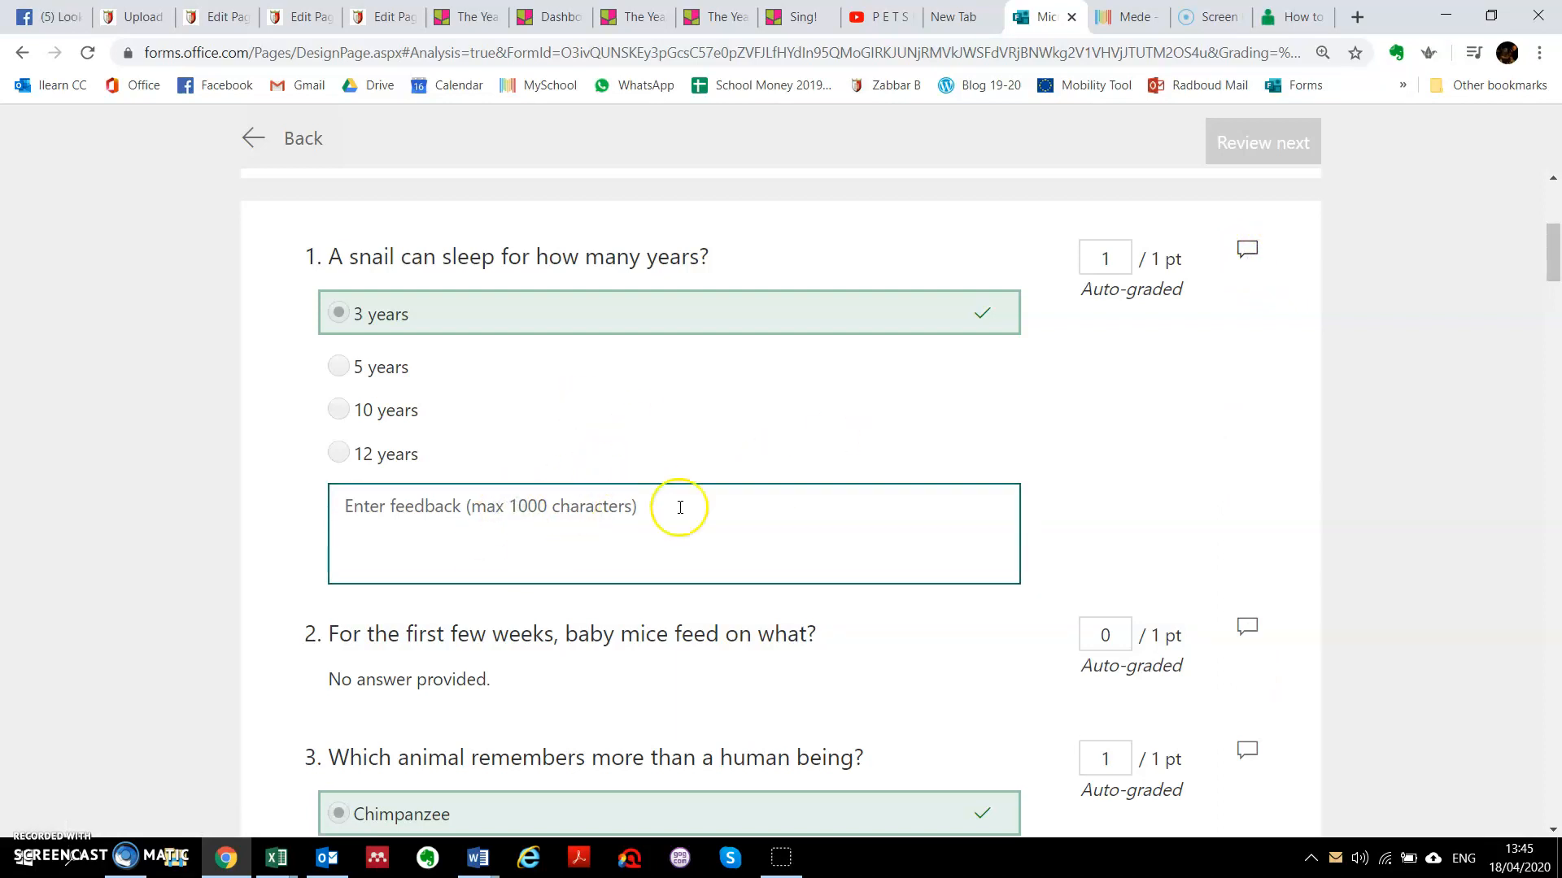
scroll(1327, 425, up, 3)
scroll(1327, 423, up, 2)
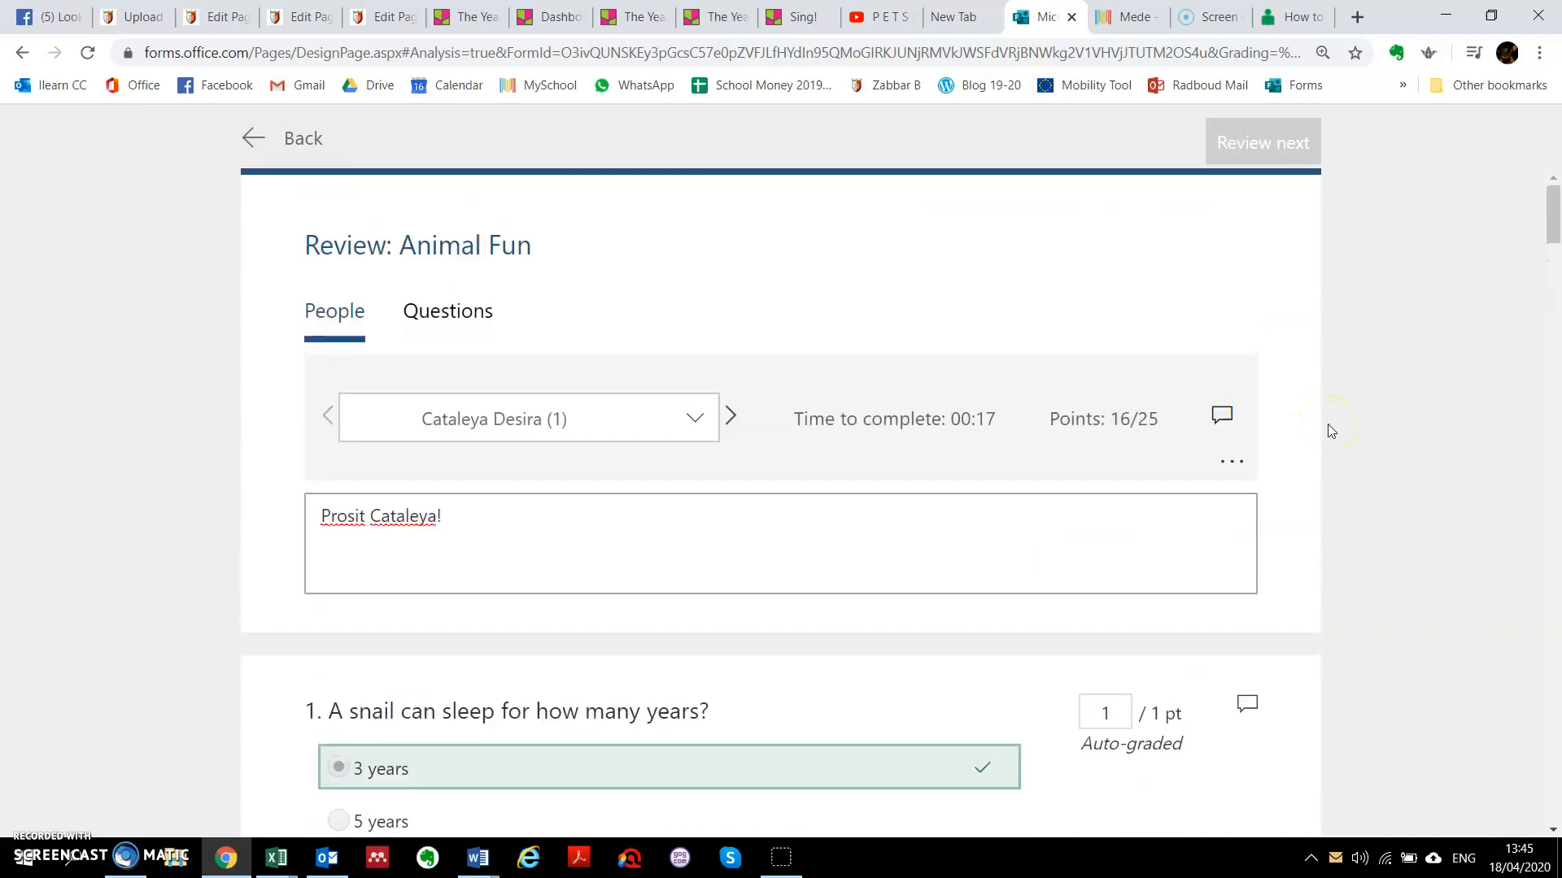
click(255, 139)
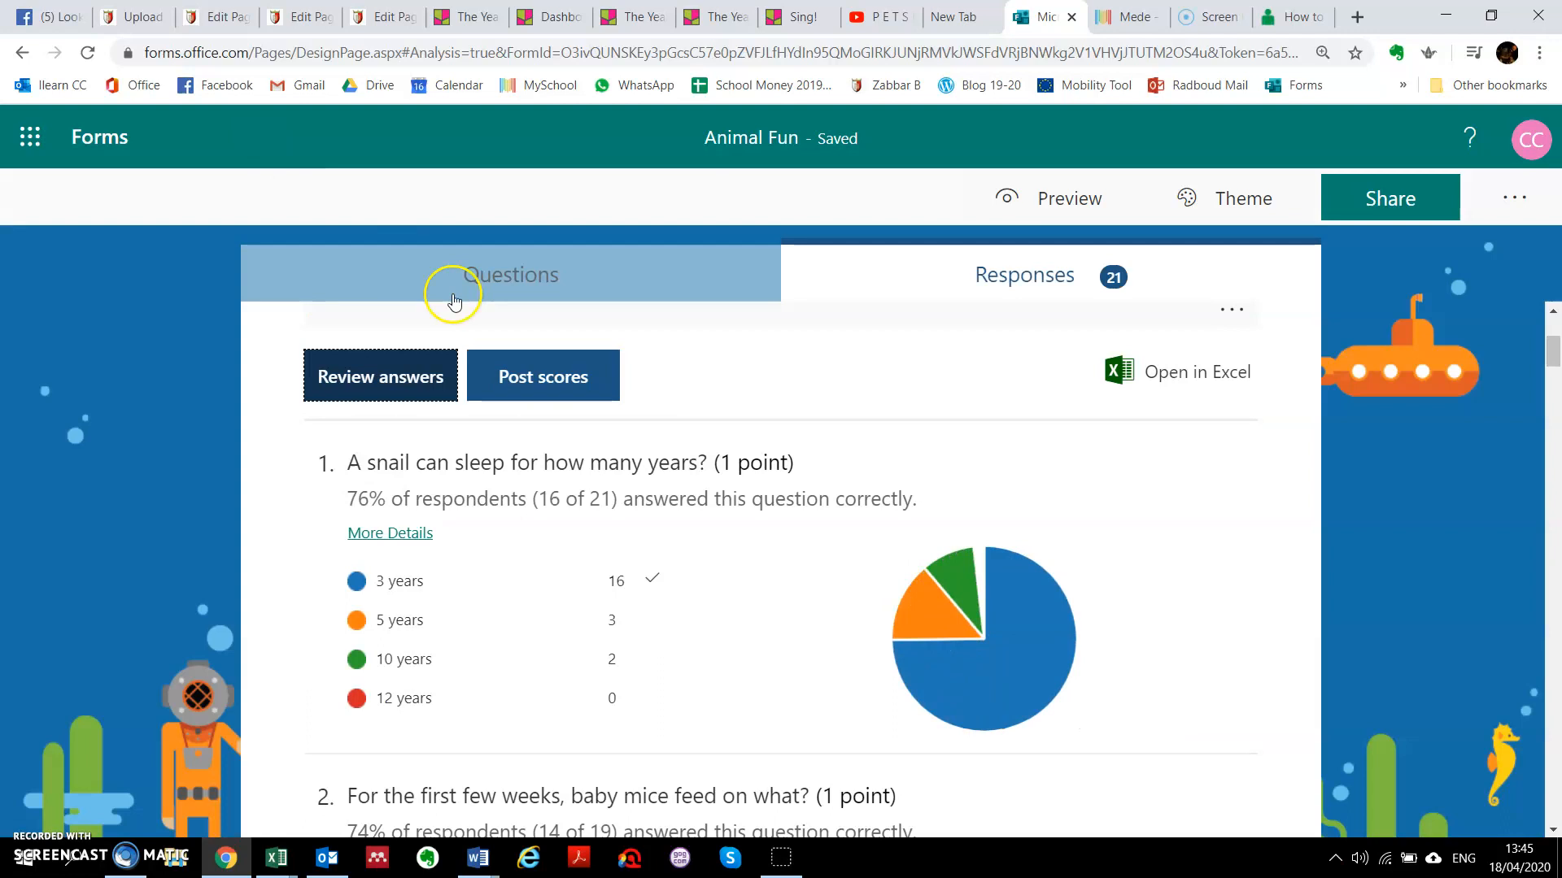
Open the score posting page and select the first three respondents in the grades list
click(557, 374)
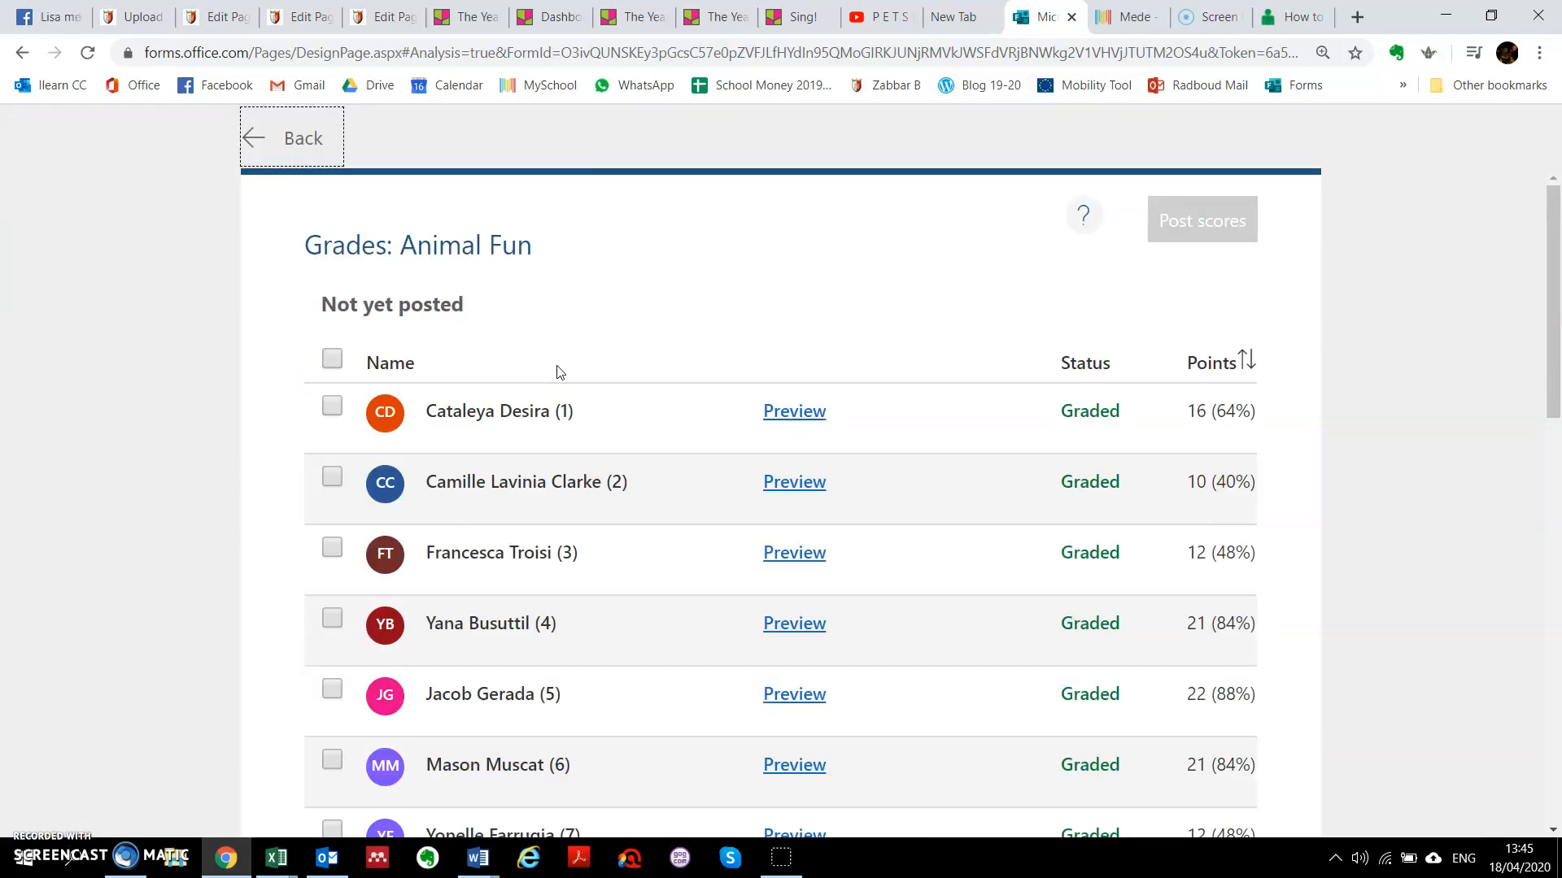
click(332, 406)
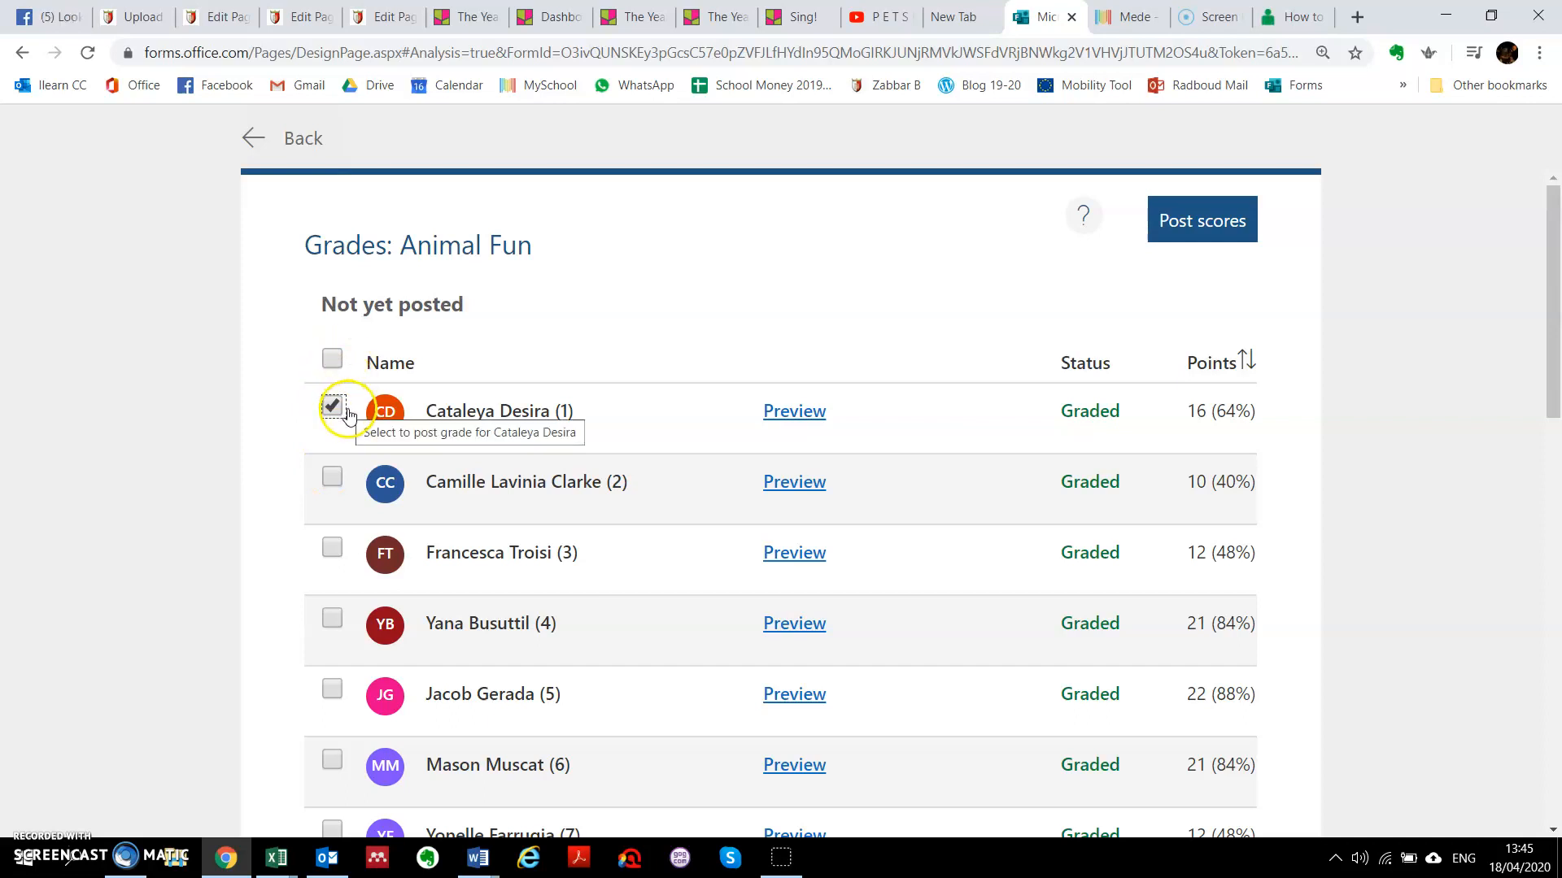
click(332, 477)
click(333, 546)
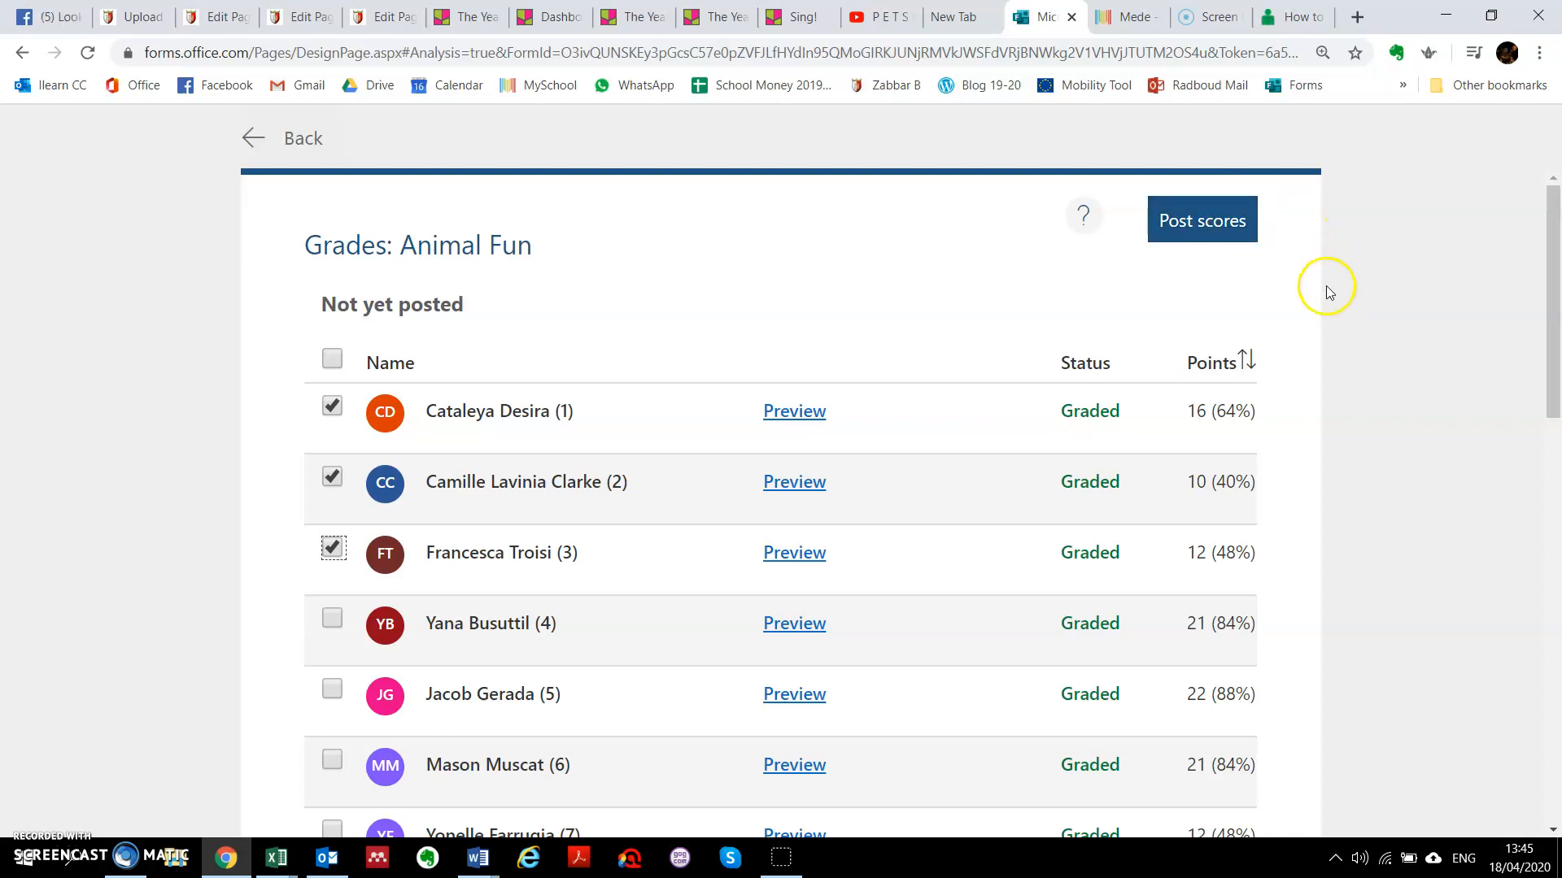
scroll(70, 798, down, 2)
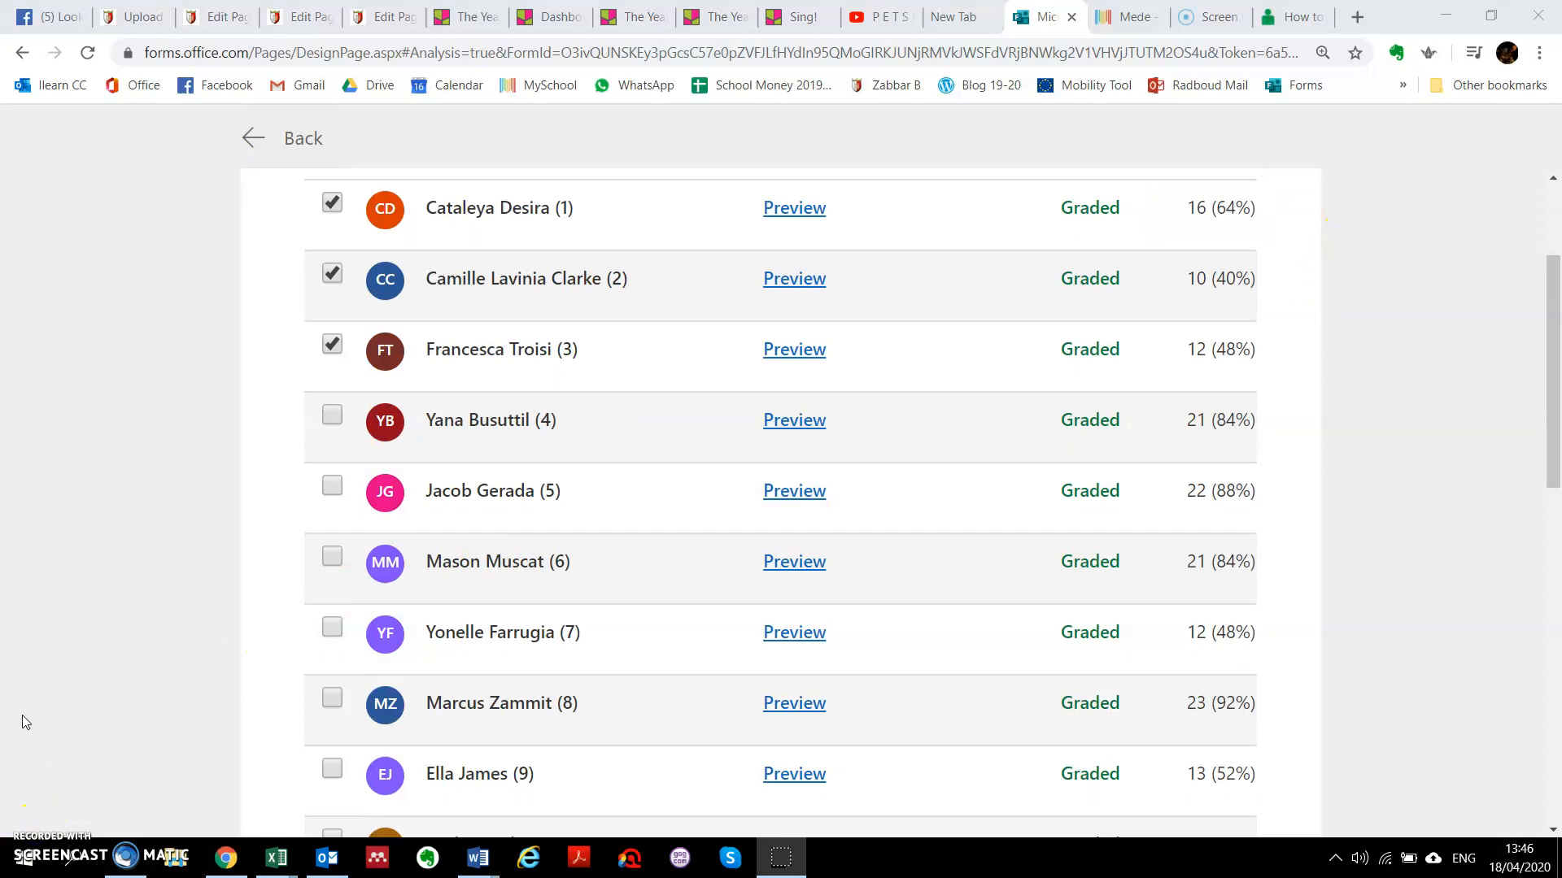